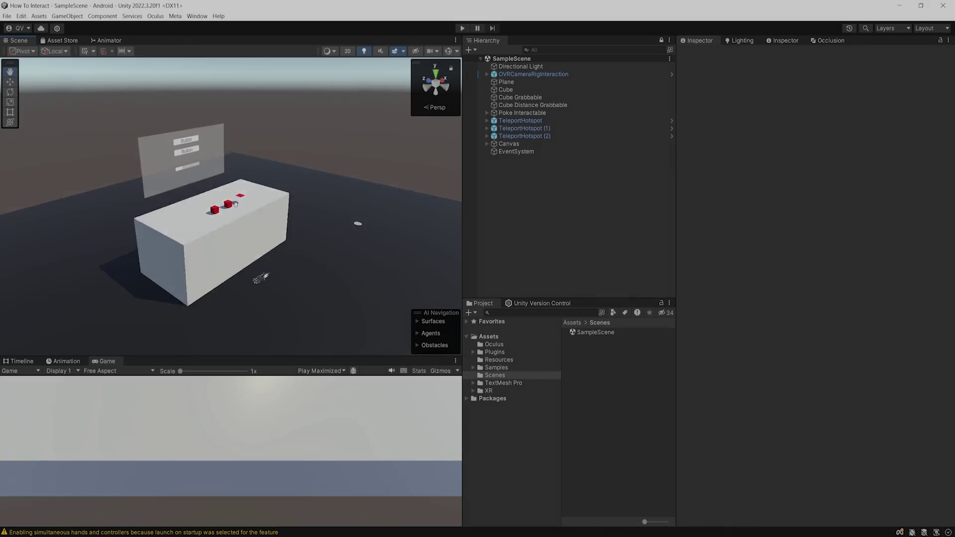
pyautogui.keyDown('alt'); pyautogui.moveTo(299, 249); pyautogui.dragTo(171, 280); pyautogui.keyUp('alt')
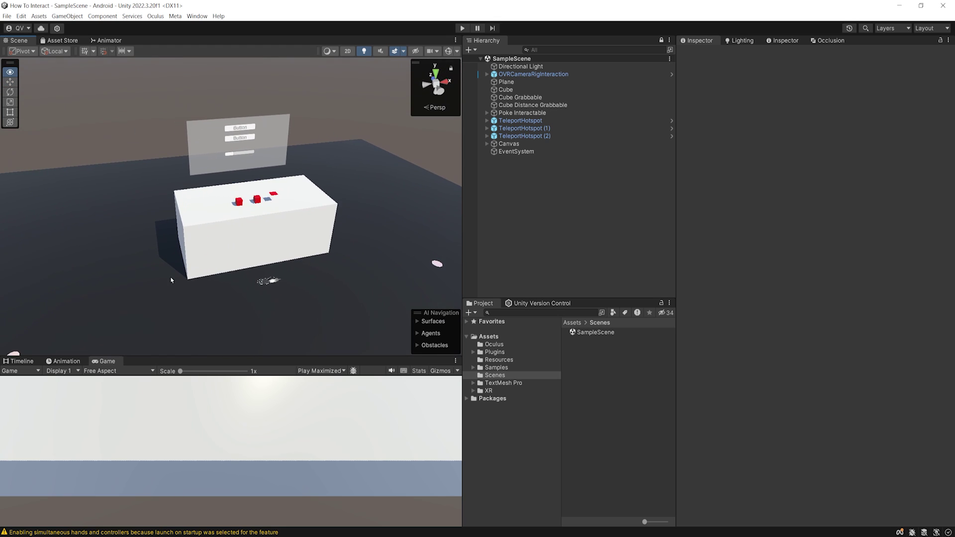
pyautogui.keyDown('alt'); pyautogui.moveTo(328, 231); pyautogui.dragTo(290, 357); pyautogui.keyUp('alt')
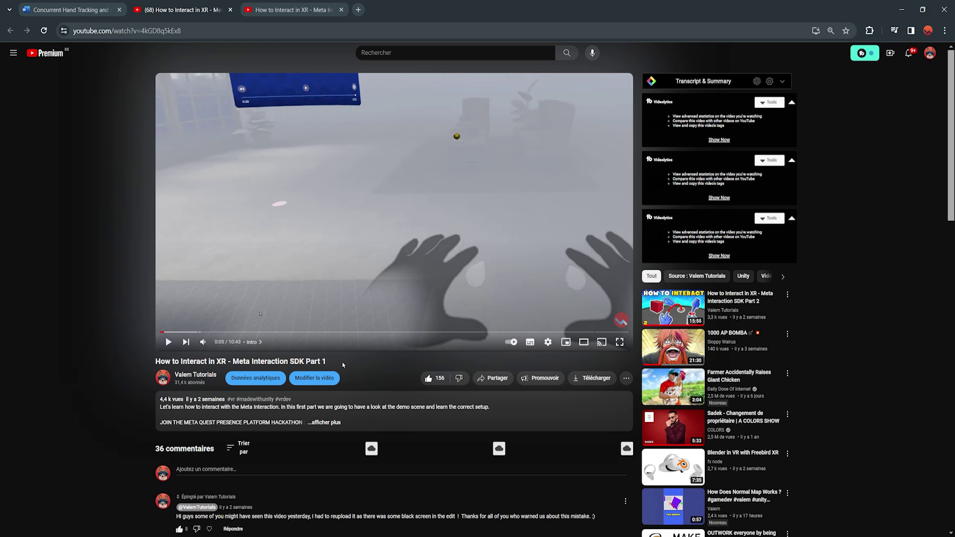
pyautogui.tripleClick(287, 361)
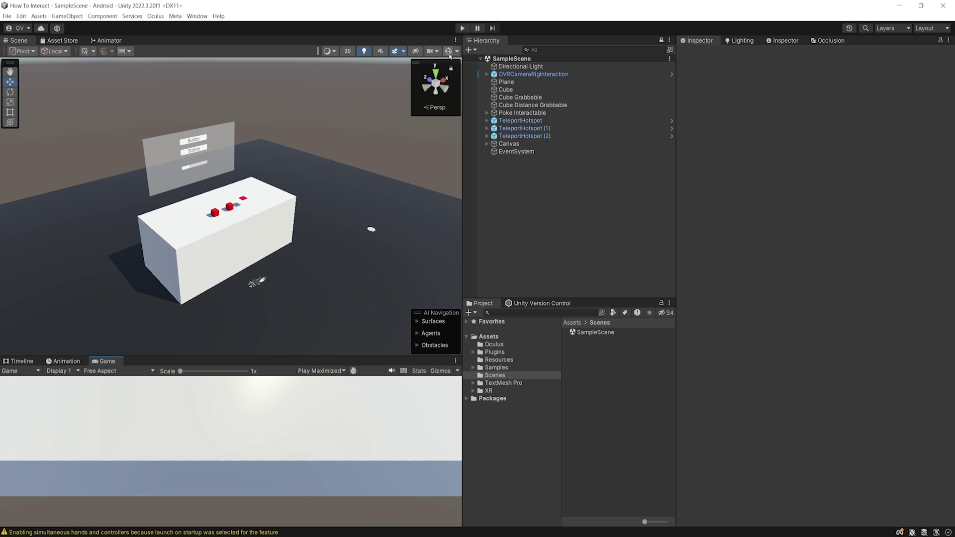
# - Run the scene in Play mode to test the OVRCameraRigInteraction setup
pyautogui.click(462, 29)
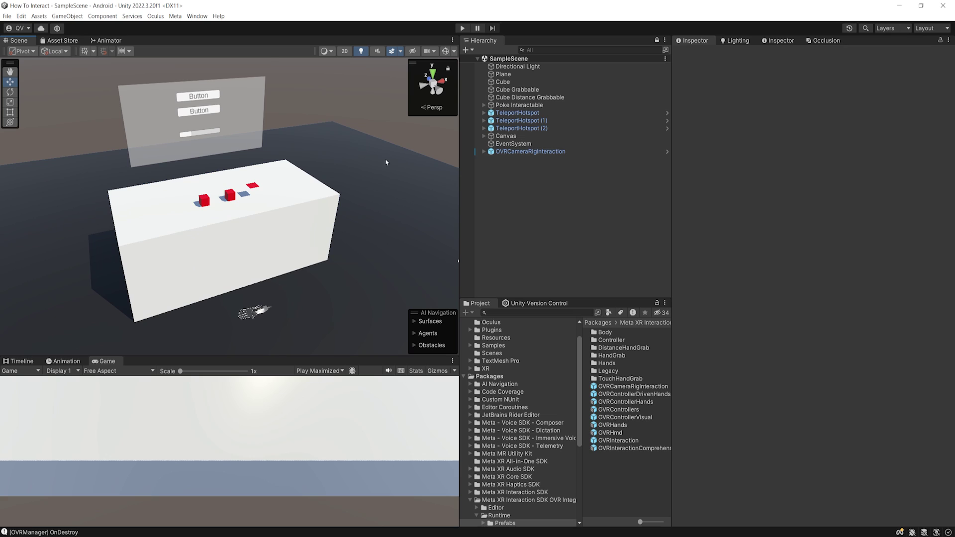
# - On OVRCameraRig's OVR Manager, confirm Hand Tracking Support is Controllers And Hands and Body Tracking None
pyautogui.scroll(2, 314, 178)
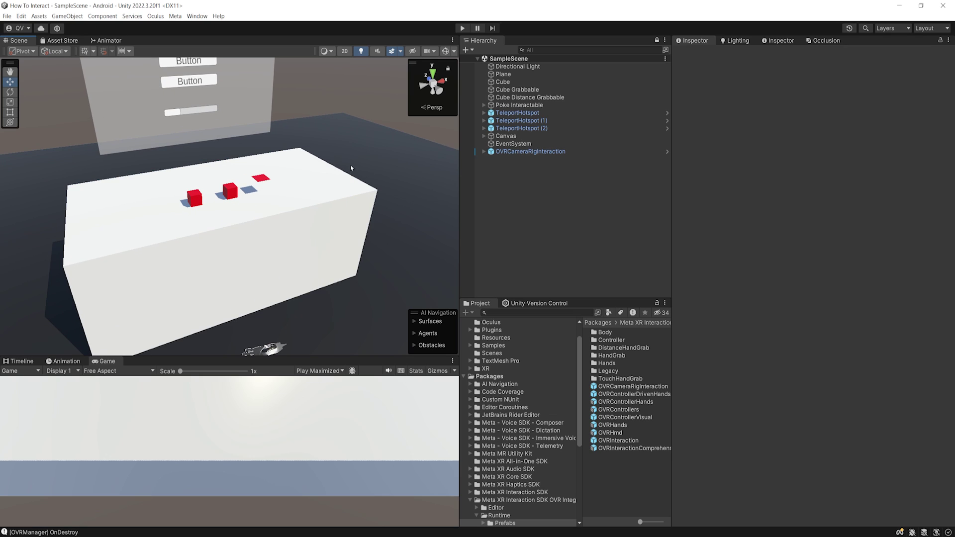
pyautogui.click(520, 152)
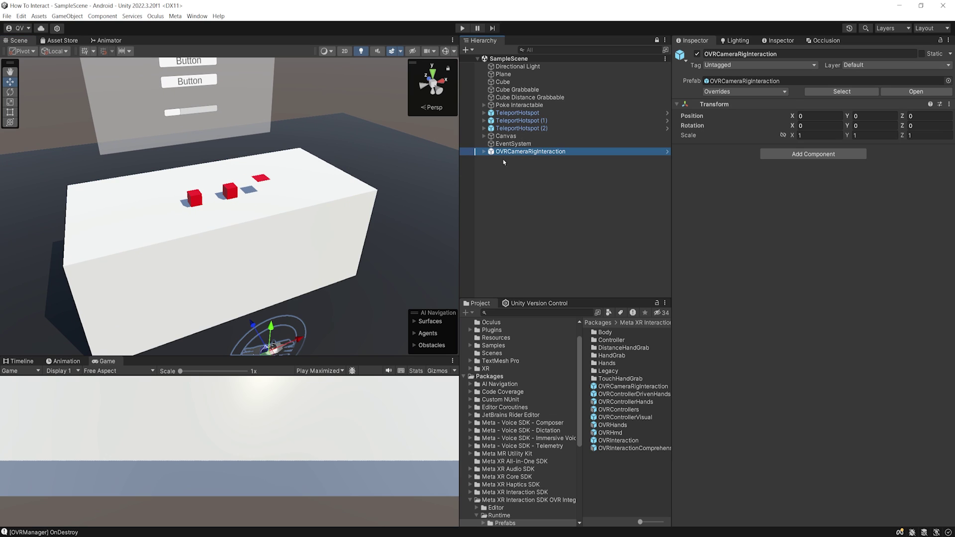
pyautogui.click(497, 160)
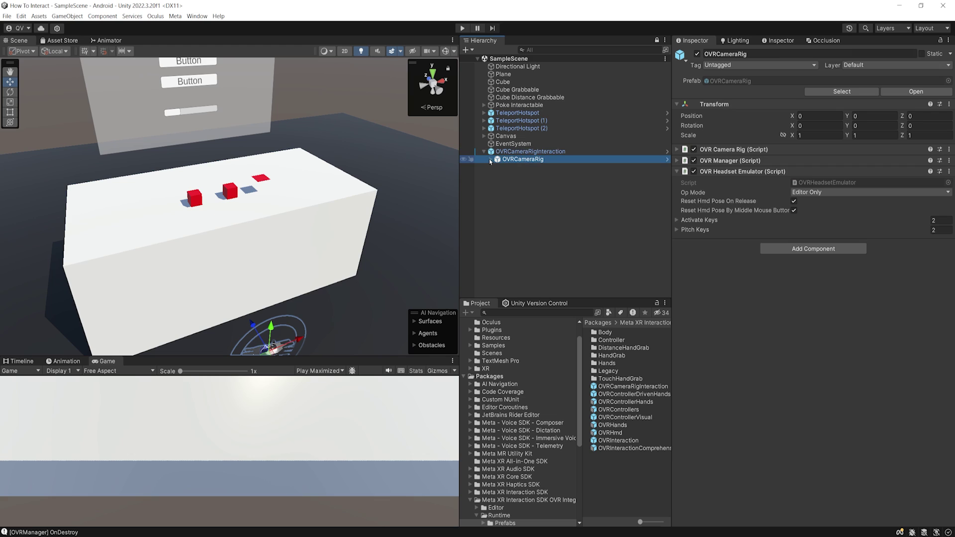
pyautogui.click(722, 160)
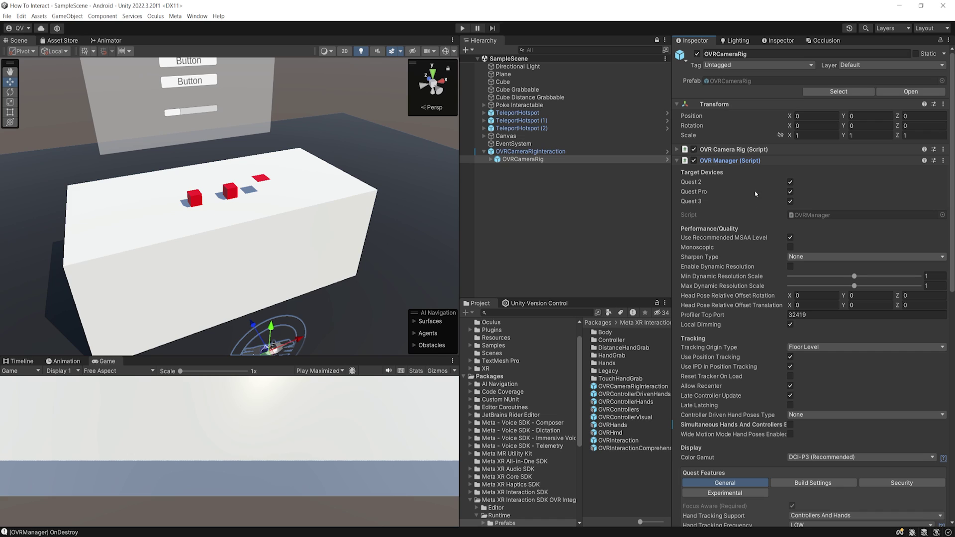
pyautogui.scroll(-10, 798, 184)
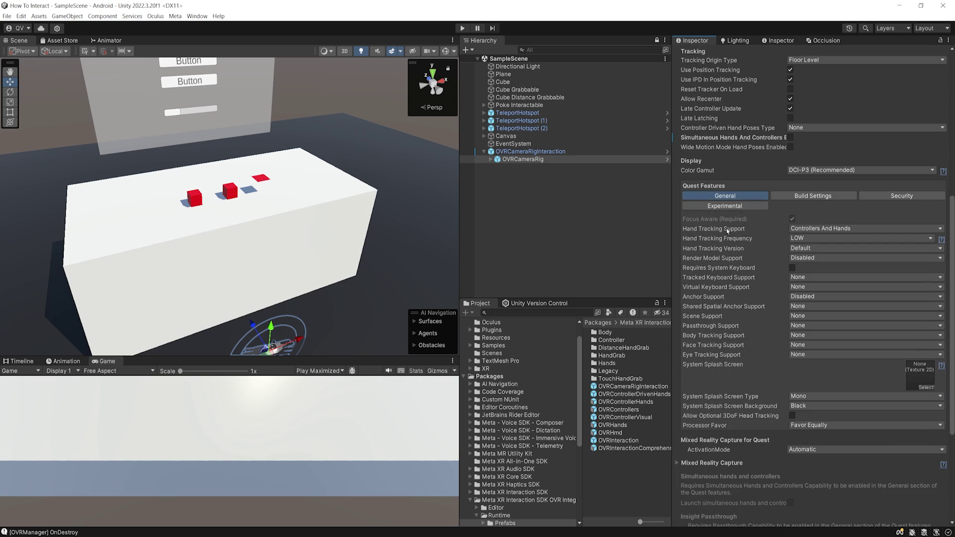
pyautogui.click(830, 232)
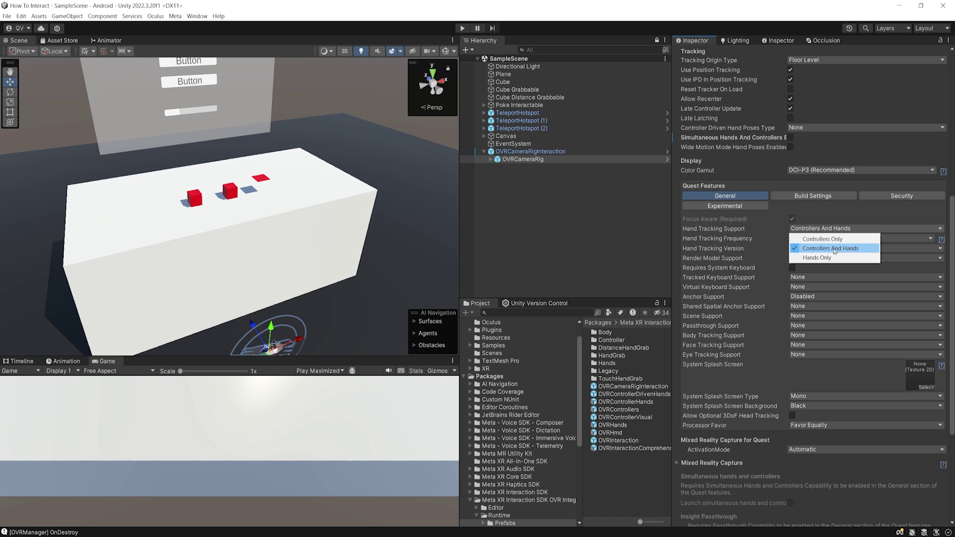
pyautogui.scroll(-1, 728, 314)
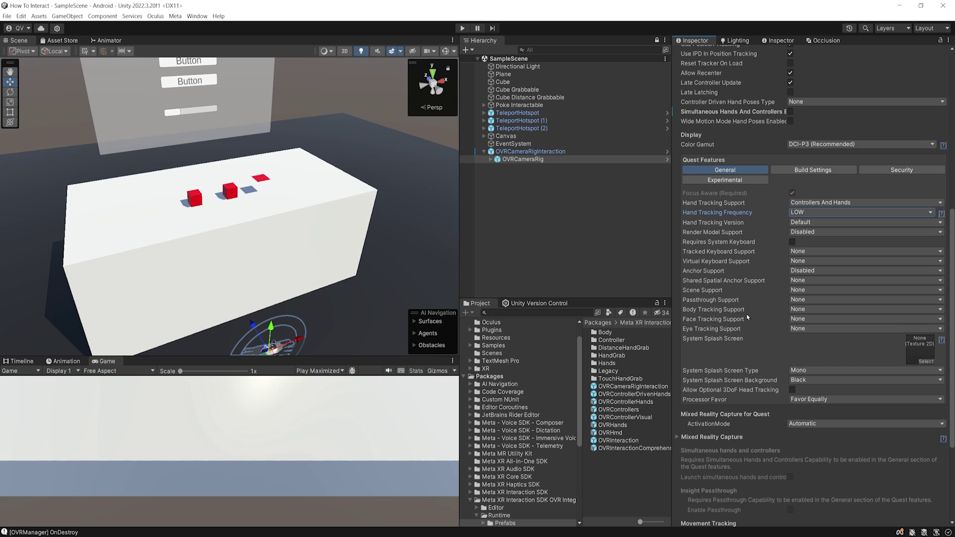
pyautogui.click(801, 310)
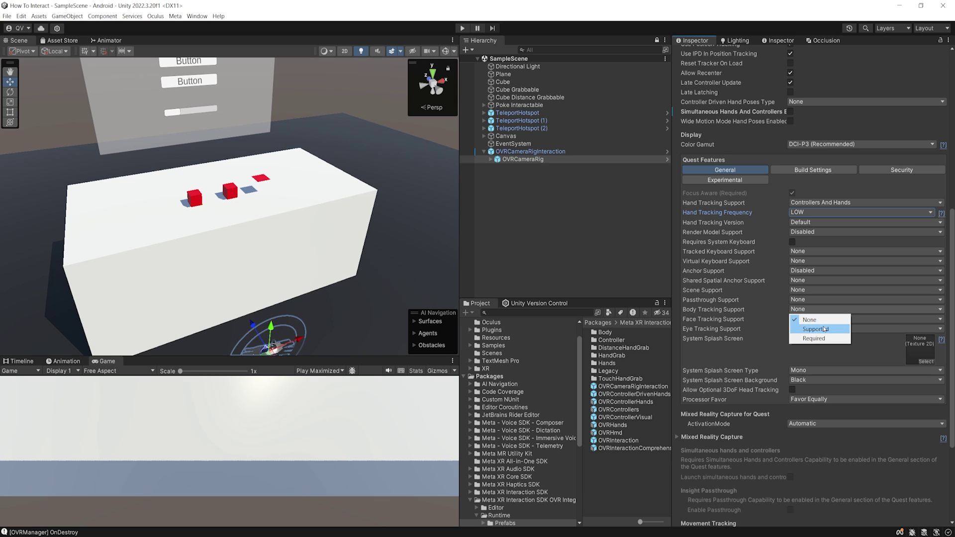
pyautogui.click(795, 322)
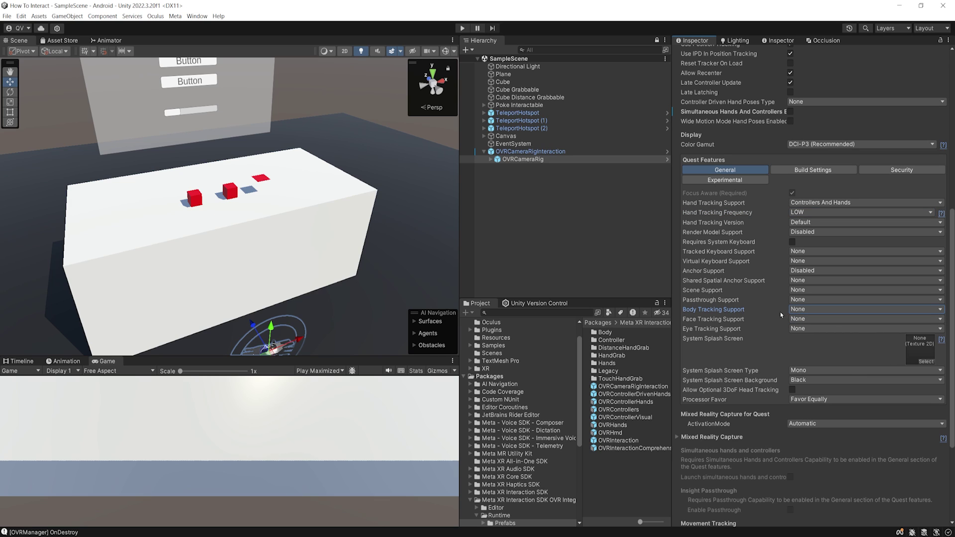
# - Widen the Inspector so OVR Manager labels fit, then scroll to the Simultaneous Hands And Controllers options
pyautogui.scroll(5, 756, 308)
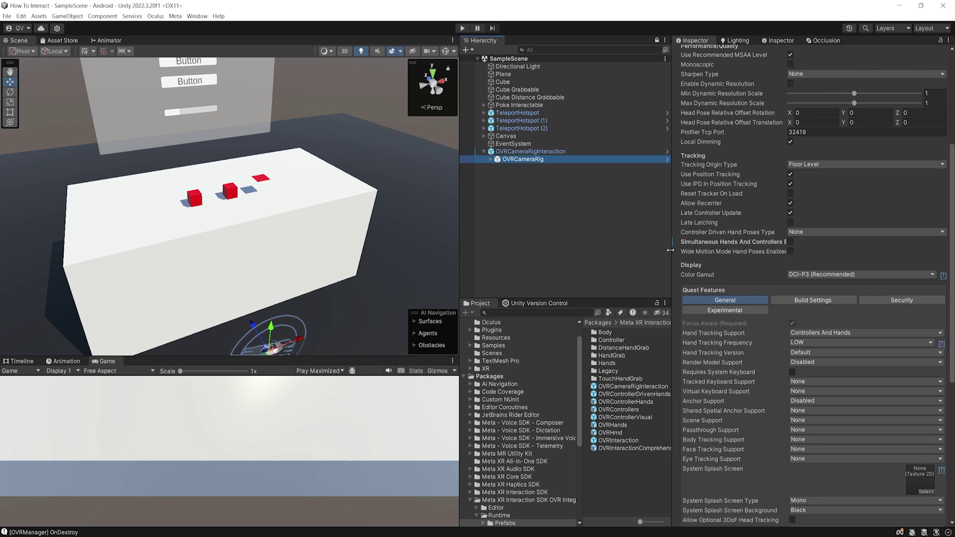
pyautogui.moveTo(673, 249); pyautogui.dragTo(622, 252)
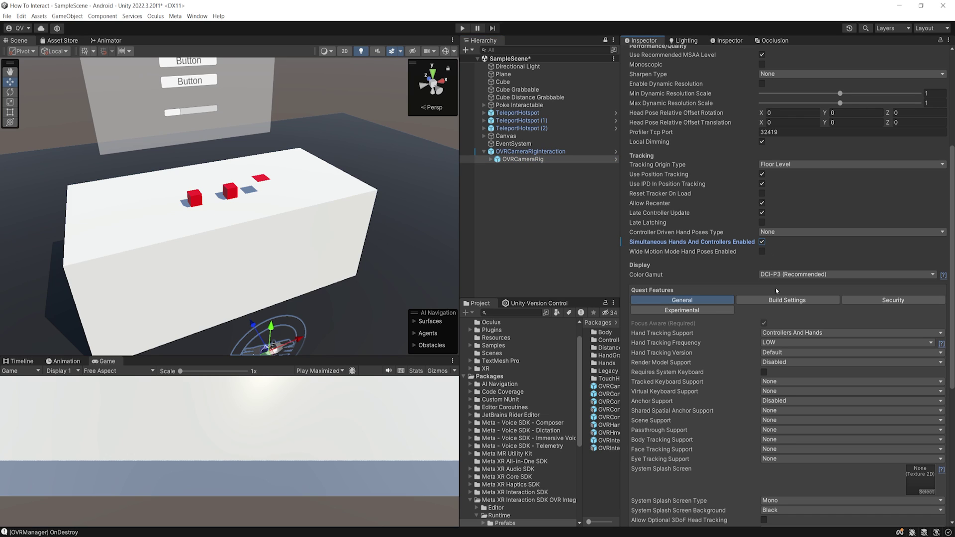
pyautogui.scroll(-8, 776, 291)
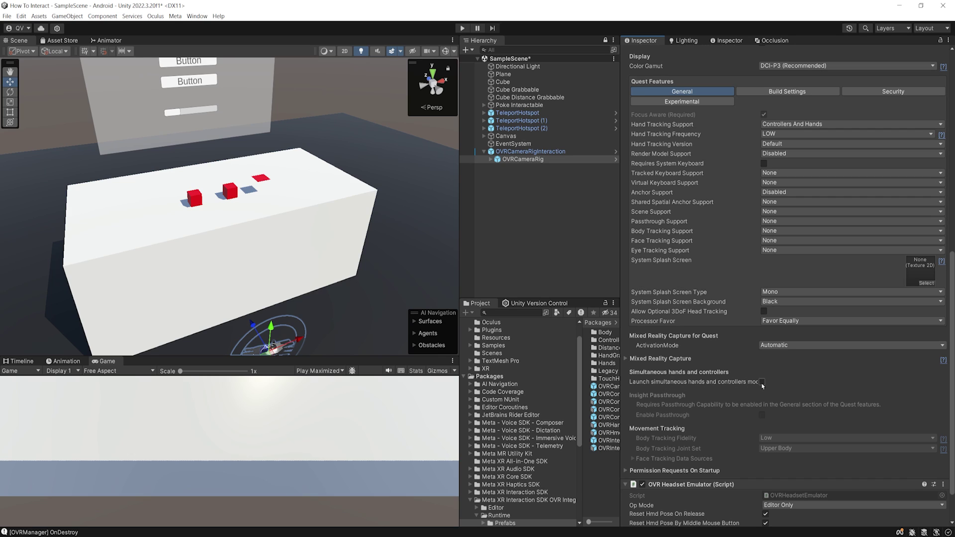
pyautogui.scroll(2, 791, 368)
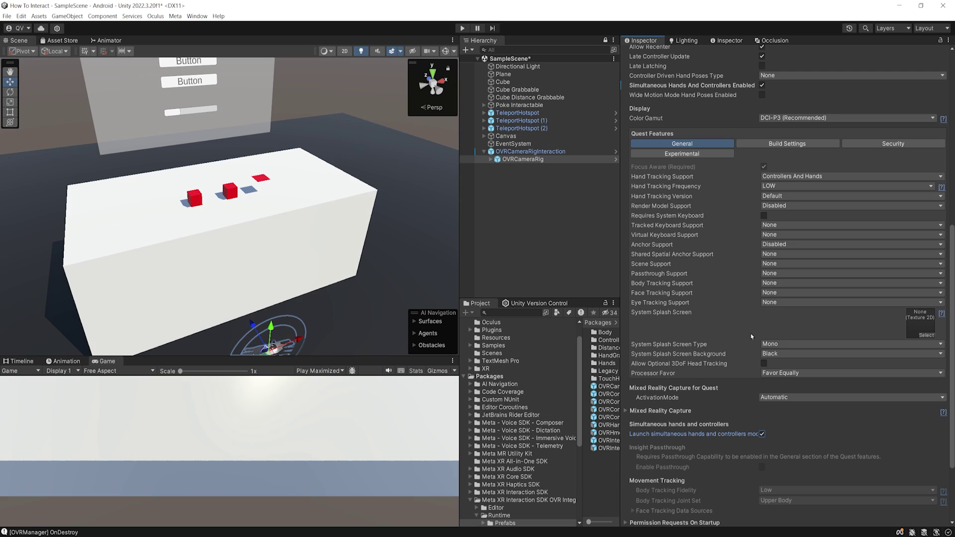
pyautogui.scroll(1, 737, 336)
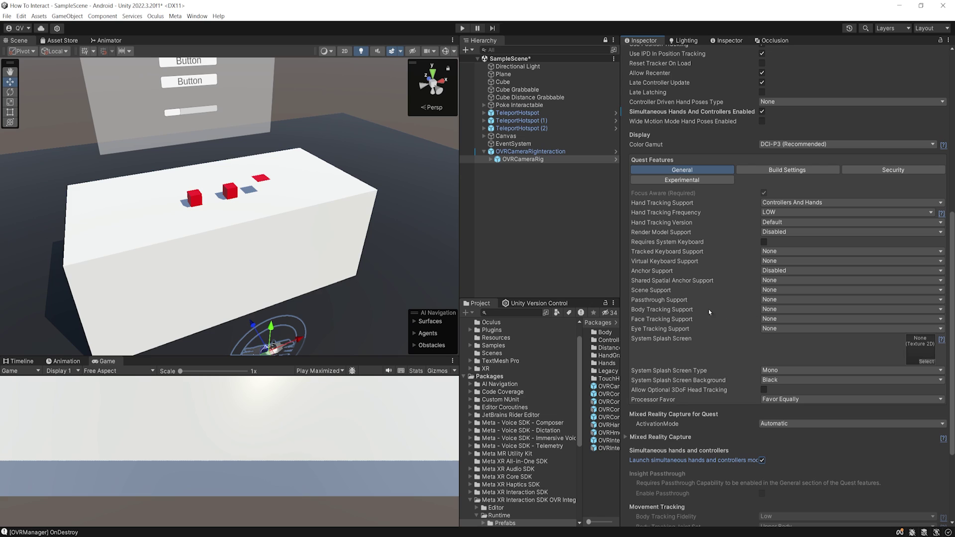
pyautogui.scroll(2, 729, 305)
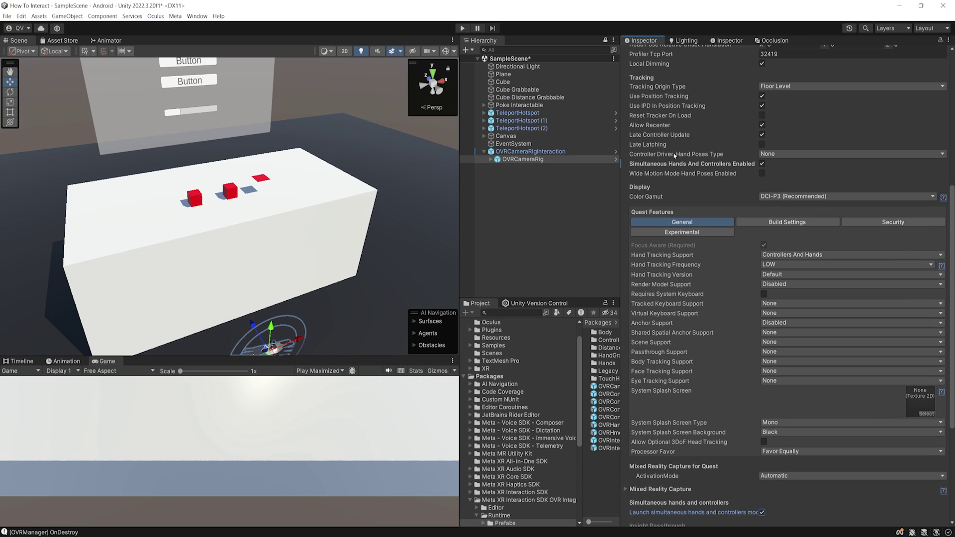
pyautogui.scroll(-5, 761, 214)
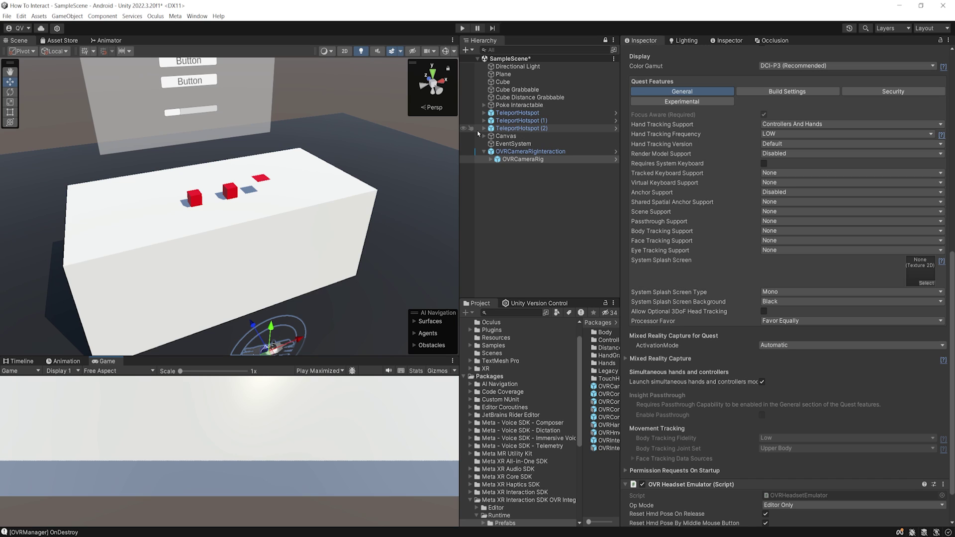
# - Play-test grabbing cubes with a controller and a tracked hand at once, then stop
pyautogui.moveTo(214, 199); pyautogui.dragTo(297, 228, button='right')
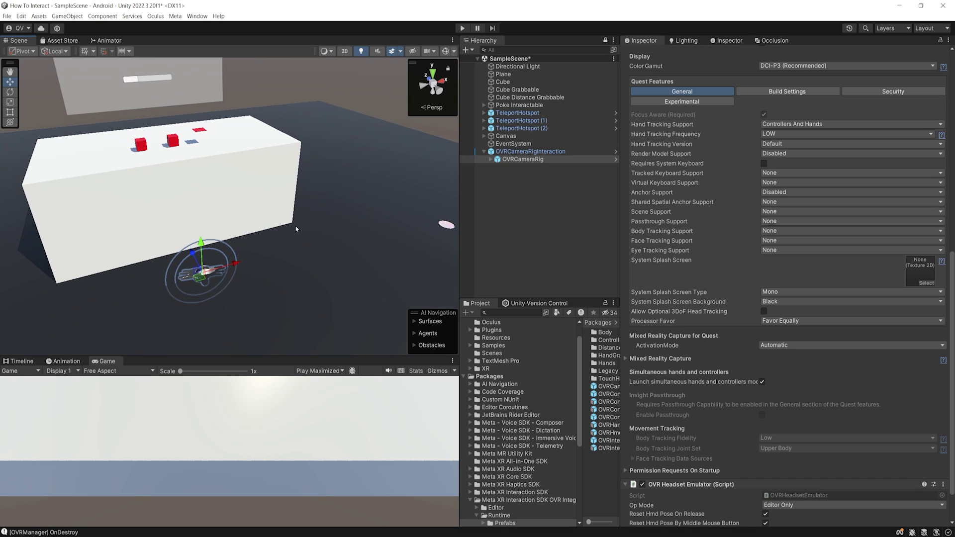
pyautogui.click(462, 29)
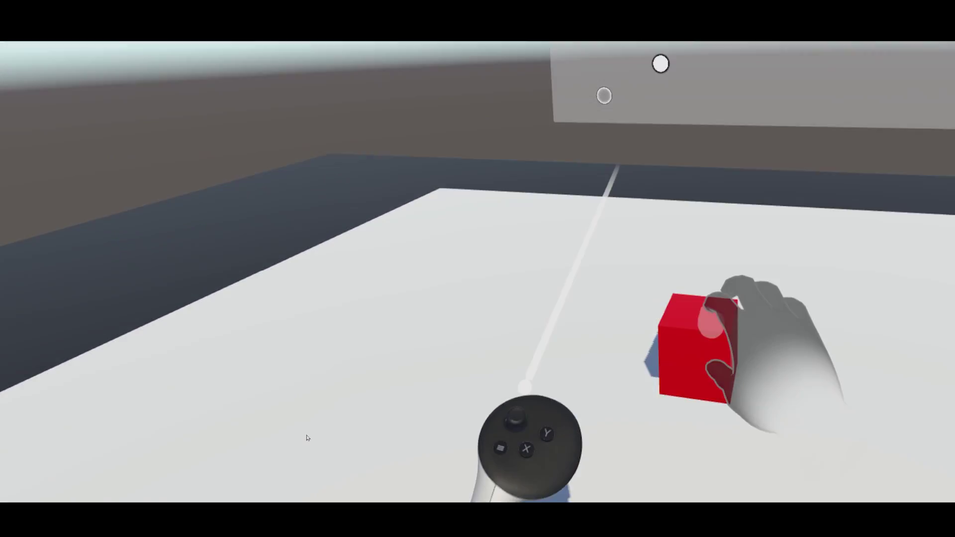
pyautogui.click(462, 28)
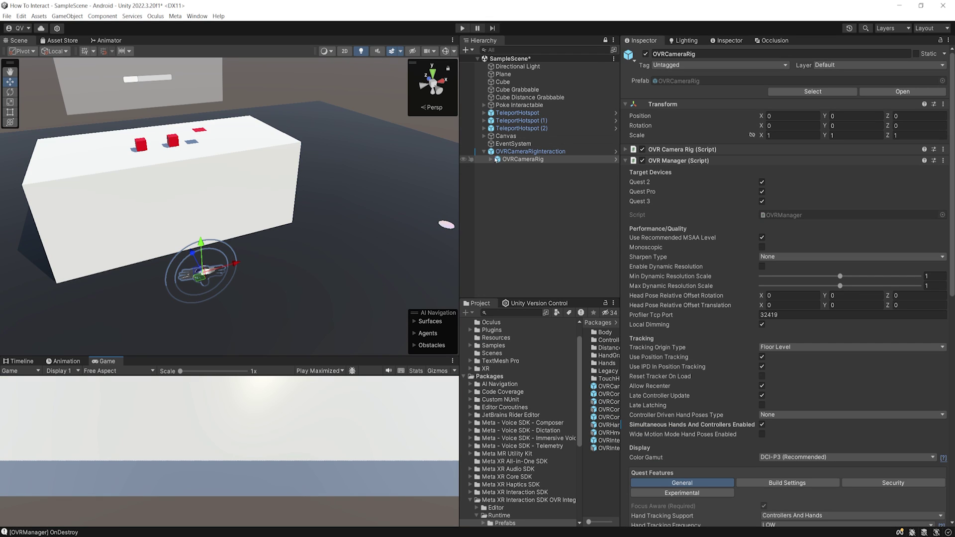
# - Expand OVRInteractionComprehensive's OVRHands, OVRControllers and LeftHand, inspecting the hand and controller objects
pyautogui.click(530, 175)
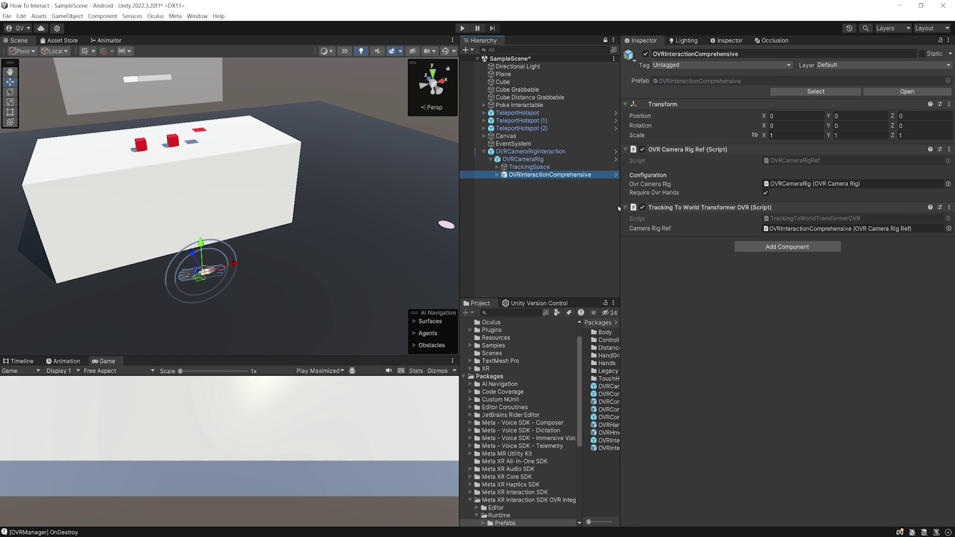
pyautogui.moveTo(618, 292); pyautogui.dragTo(667, 292)
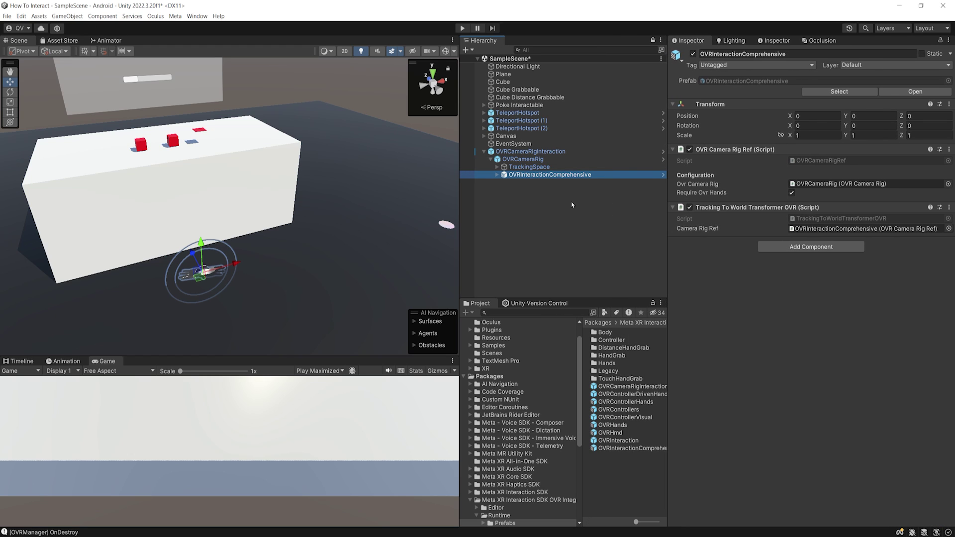
pyautogui.click(497, 176)
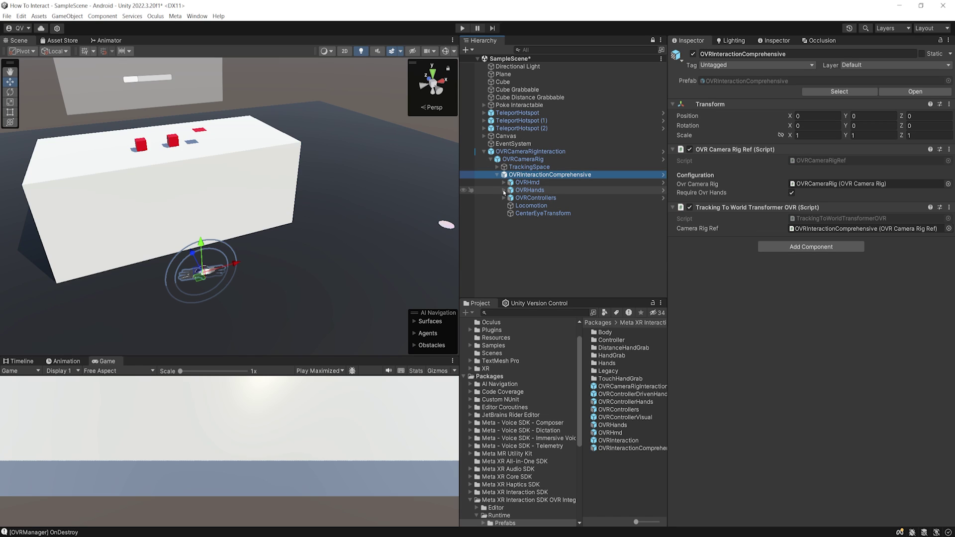
pyautogui.click(504, 190)
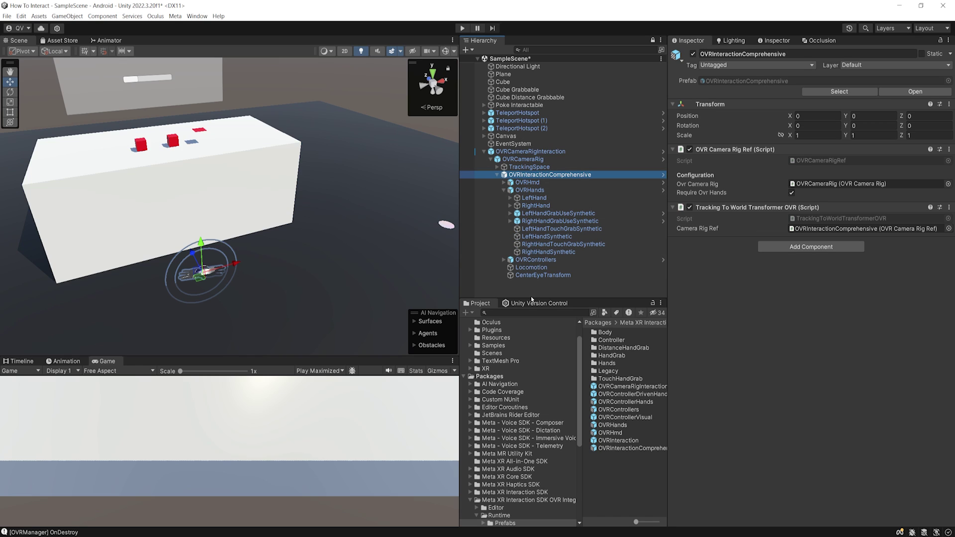
pyautogui.moveTo(530, 296); pyautogui.dragTo(531, 379)
pyautogui.click(504, 260)
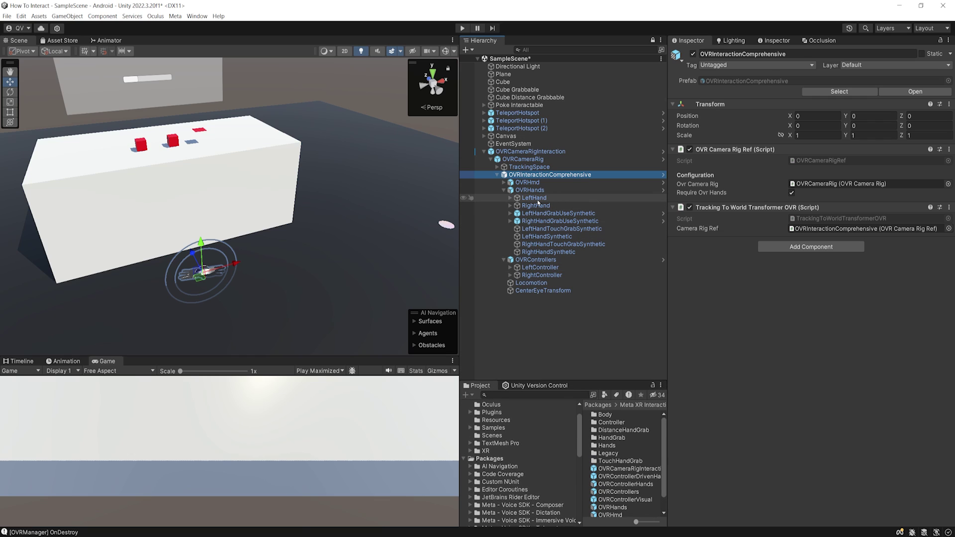
pyautogui.click(538, 205)
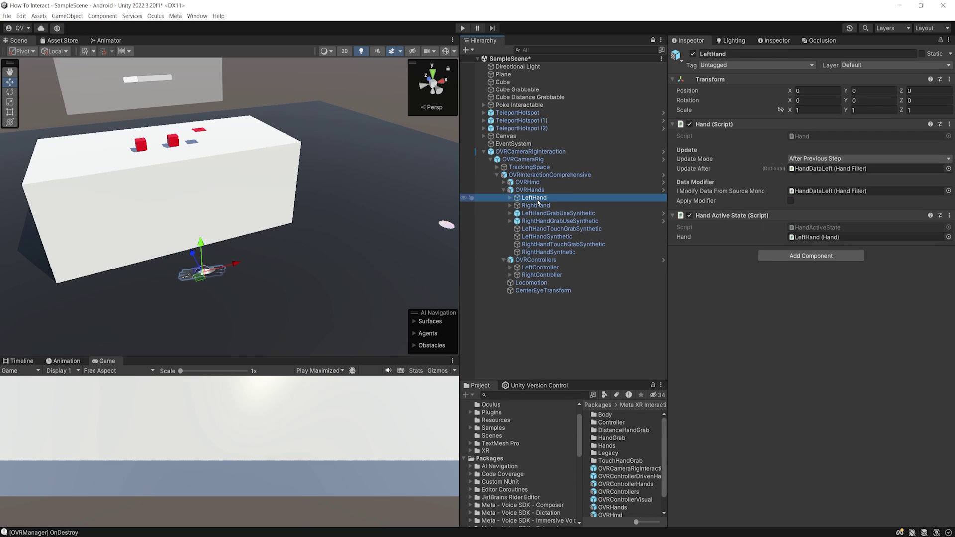
pyautogui.click(537, 269)
pyautogui.click(538, 275)
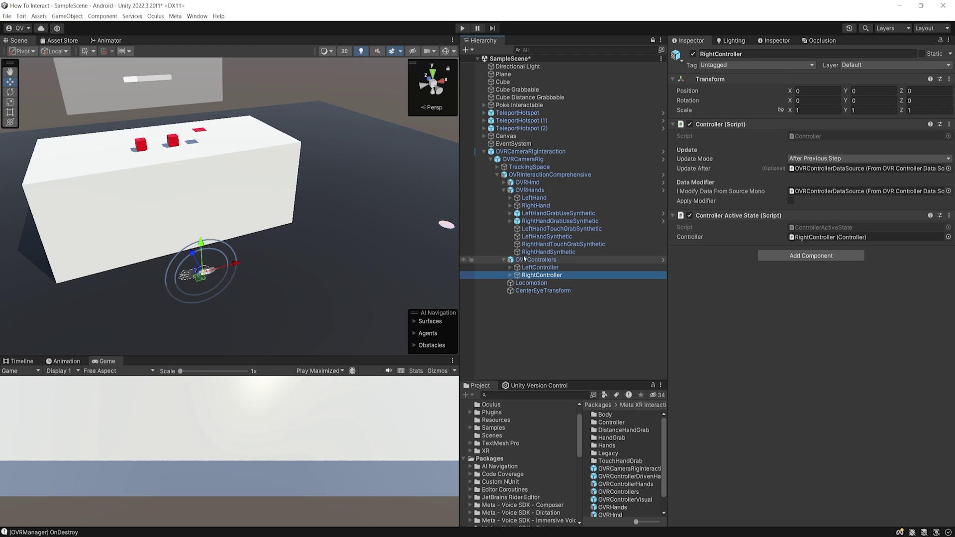
pyautogui.click(510, 198)
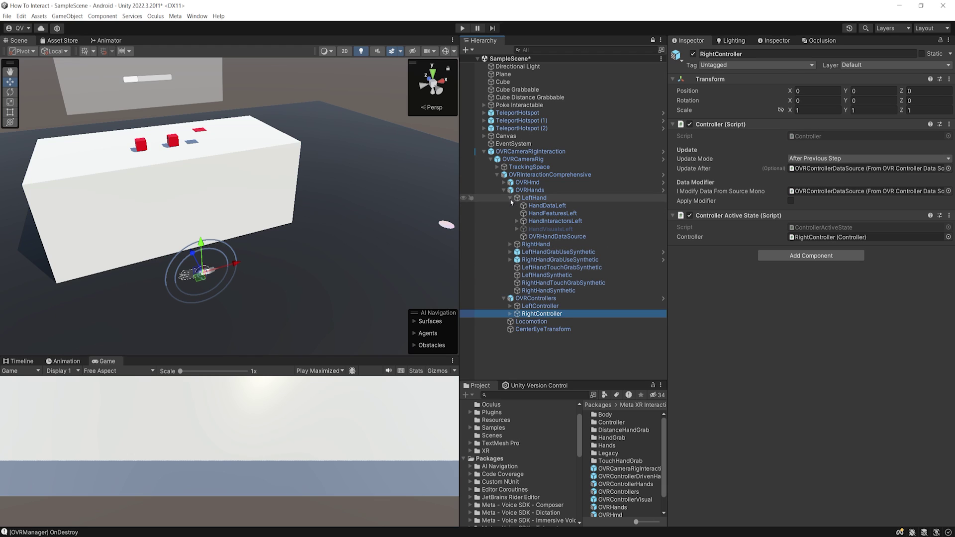
pyautogui.click(548, 221)
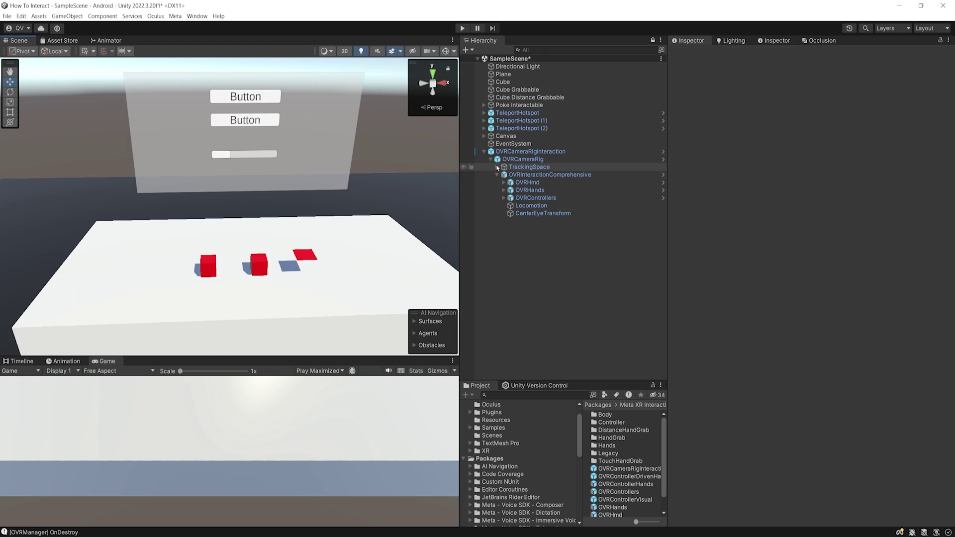
# - Pan and tilt the Scene view over the table toward the wall buttons
pyautogui.moveTo(387, 217); pyautogui.dragTo(364, 228, button='middle')
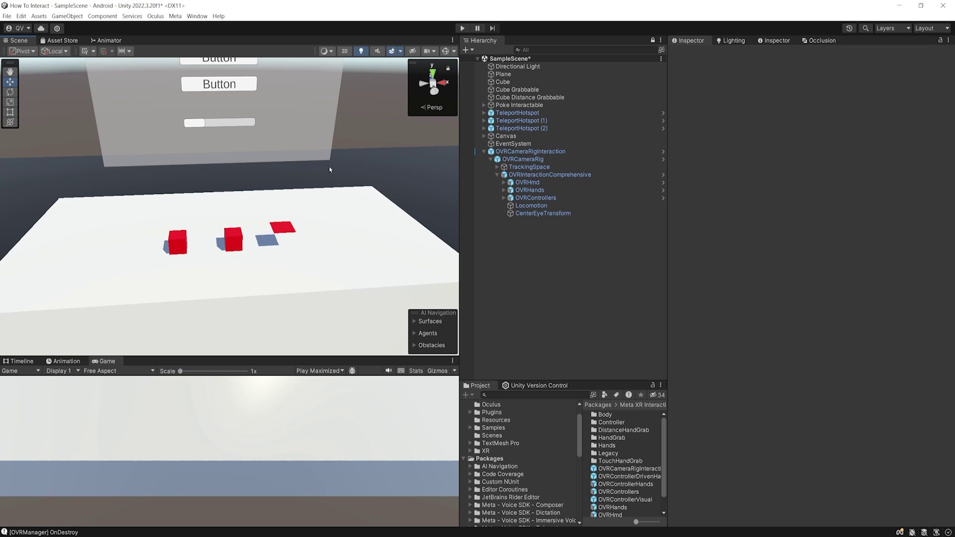
pyautogui.moveTo(333, 194); pyautogui.dragTo(277, 165, button='middle')
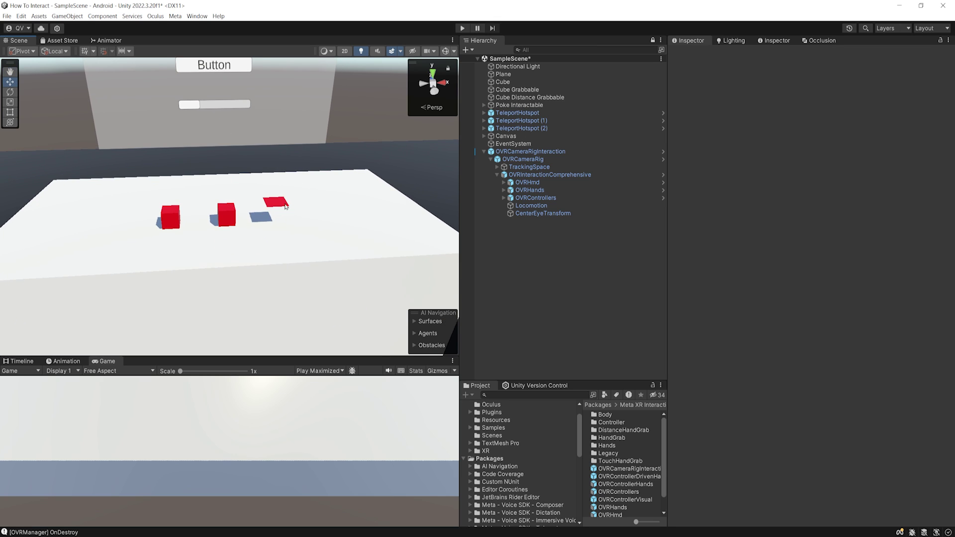
pyautogui.moveTo(286, 206); pyautogui.dragTo(300, 213, button='right')
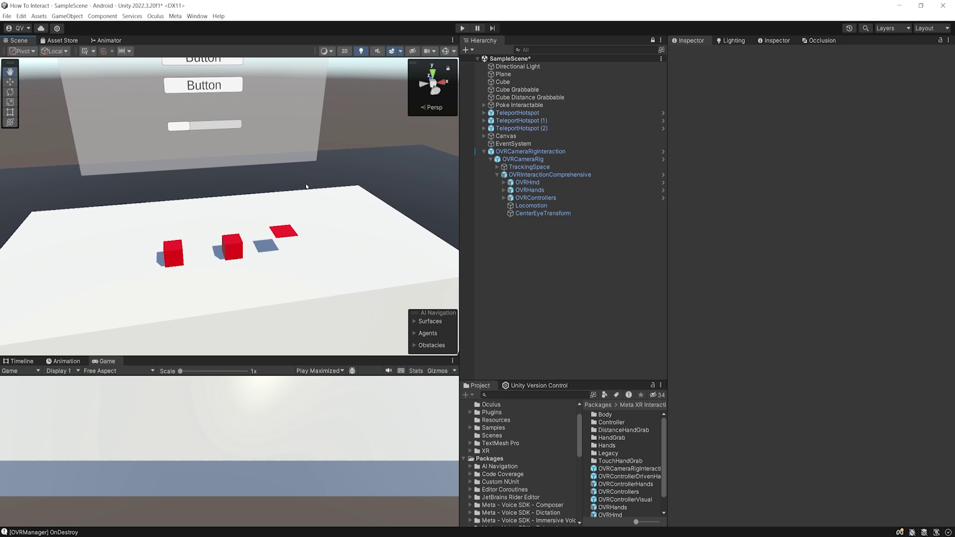
# - Expand TrackingSpace's LeftHandAnchor and RightHandAnchor and select LeftOVRHand and RightOVRHand
pyautogui.click(497, 167)
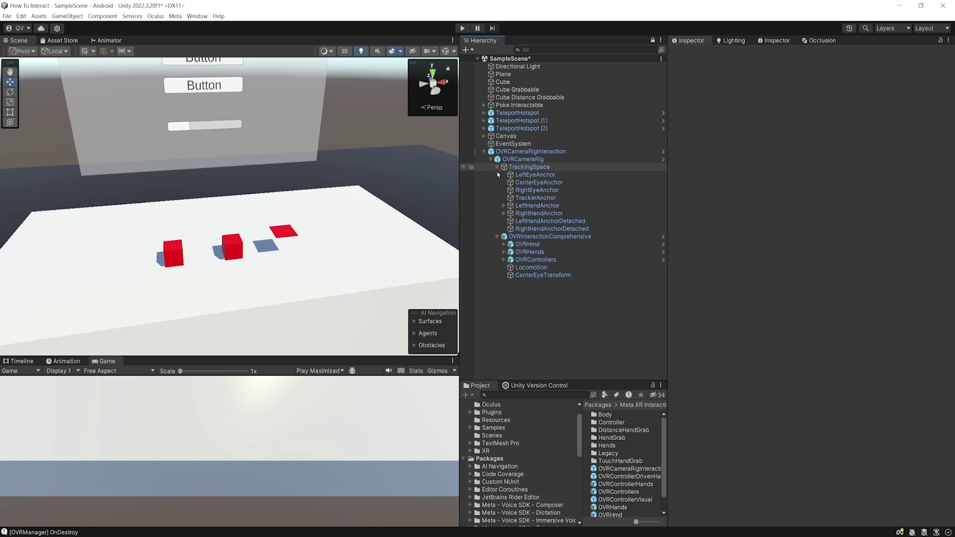
pyautogui.click(497, 237)
pyautogui.click(503, 206)
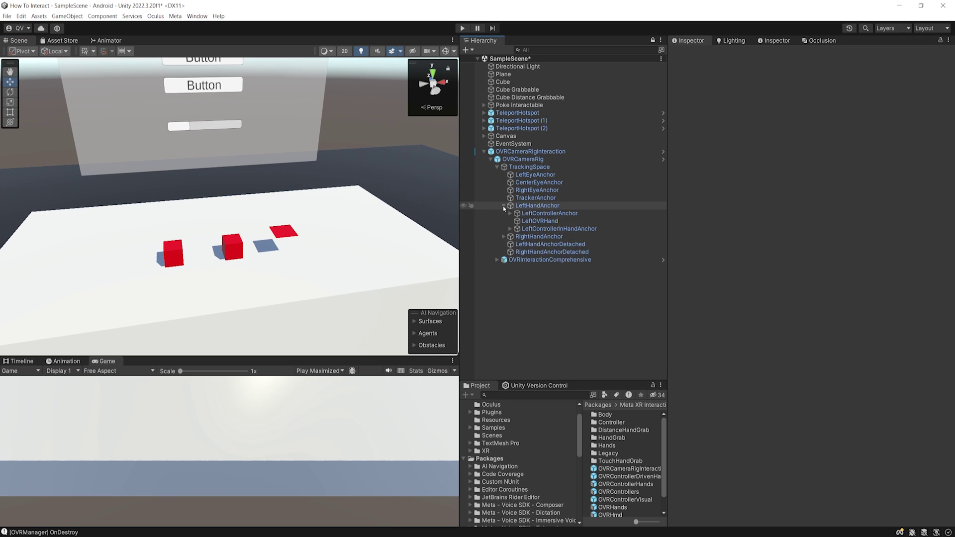
pyautogui.click(503, 237)
pyautogui.click(545, 222)
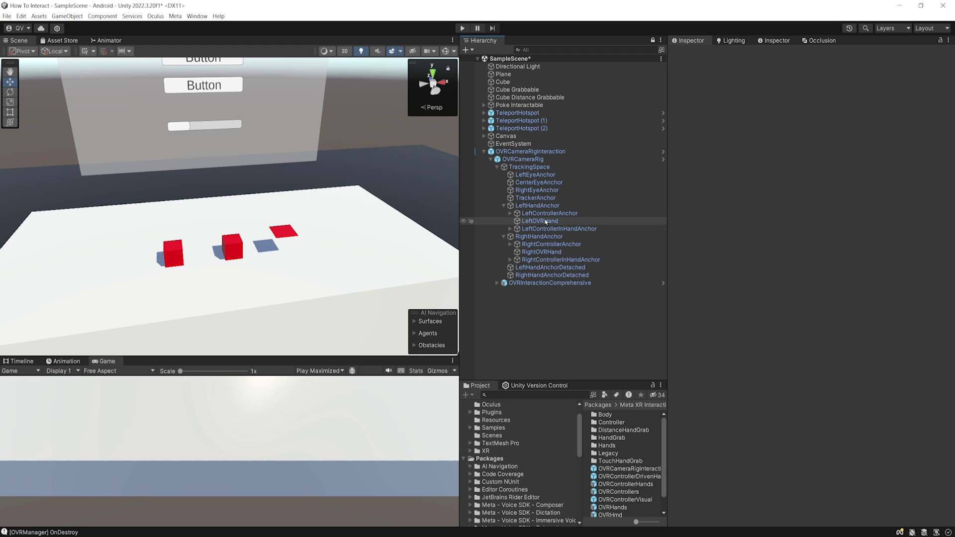
pyautogui.click(551, 253)
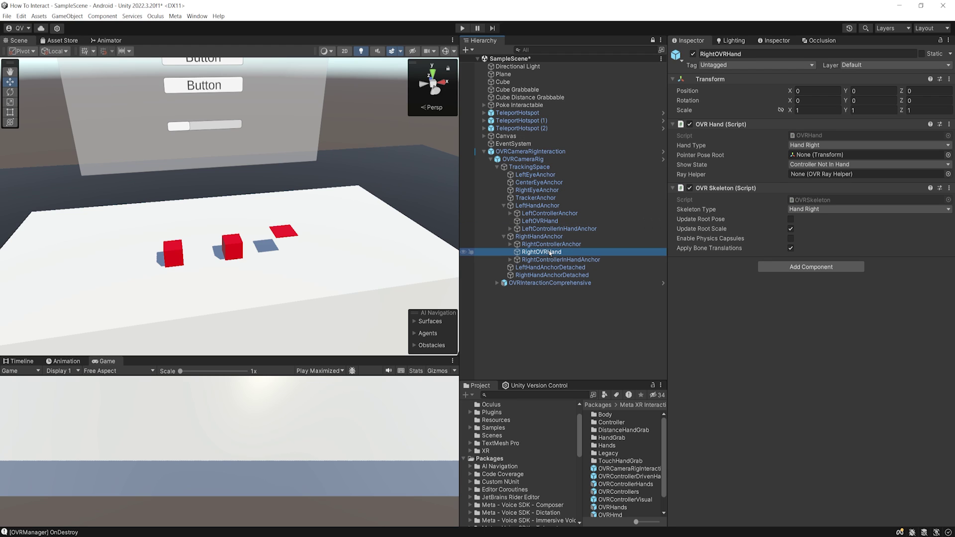
# - Check RightOVRHand's Show State options, leaving it at Controller Not In Hand, and reselect LeftOVRHand
pyautogui.click(850, 165)
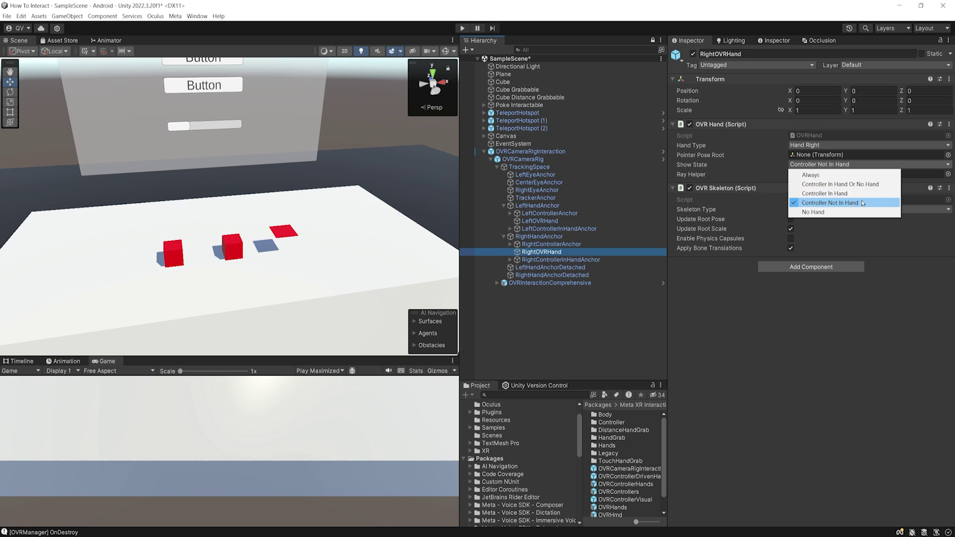
pyautogui.click(833, 308)
pyautogui.moveTo(371, 199); pyautogui.dragTo(359, 186, button='middle')
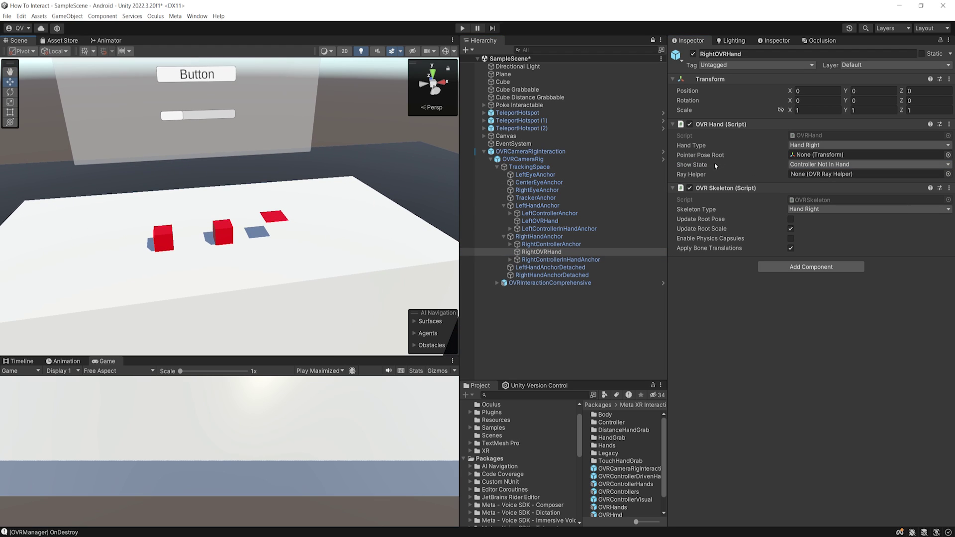
pyautogui.click(539, 220)
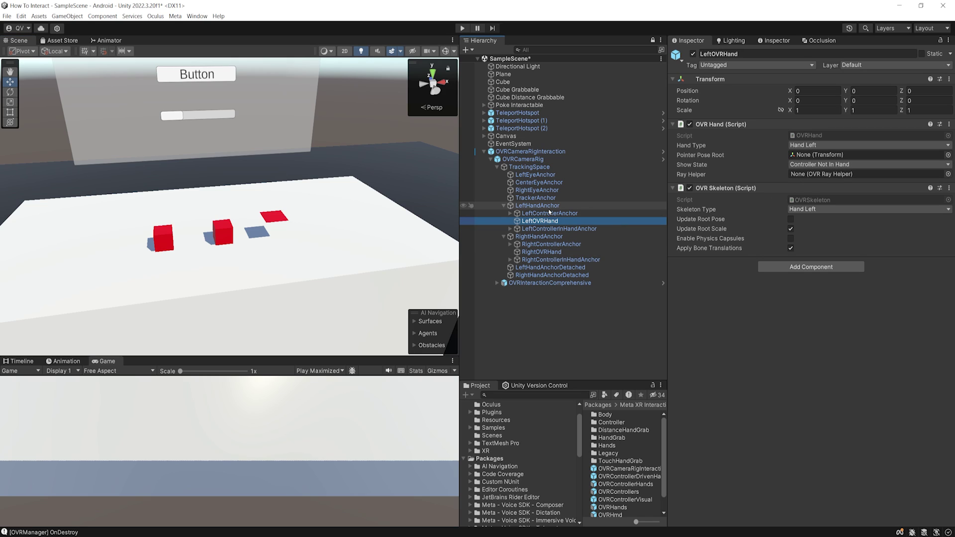
# - Collapse TrackingSpace and expand OVRControllers down to both controllers' OVRControllerVisual objects
pyautogui.click(497, 167)
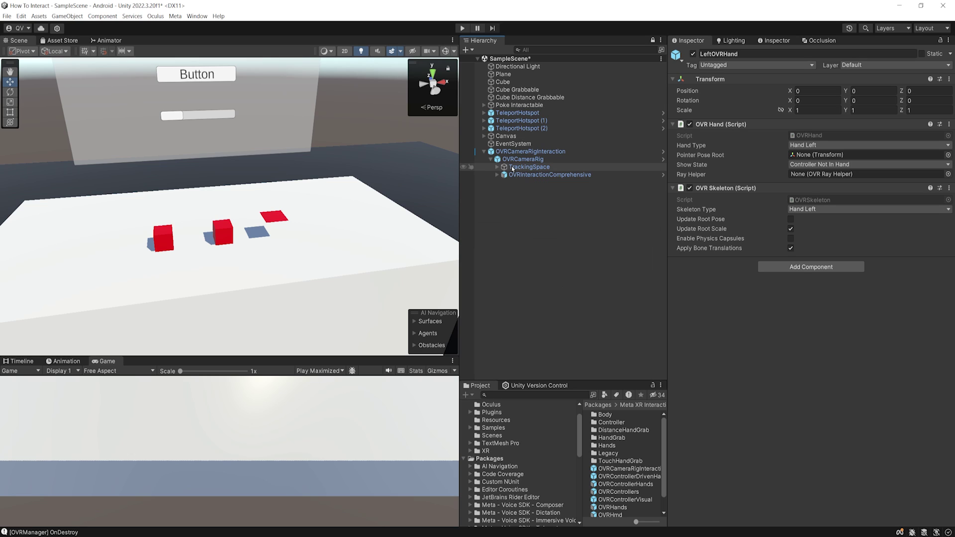
pyautogui.click(505, 175)
pyautogui.click(497, 176)
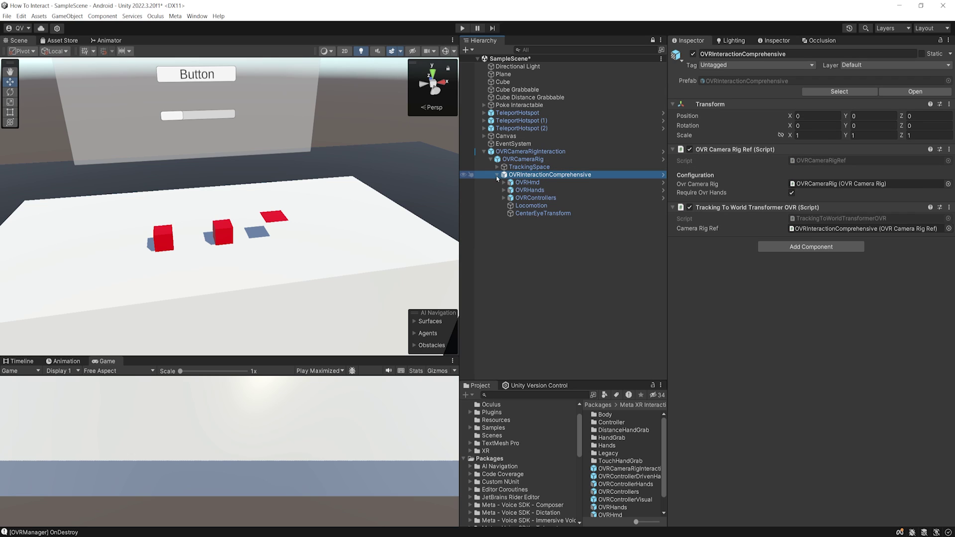
pyautogui.click(504, 198)
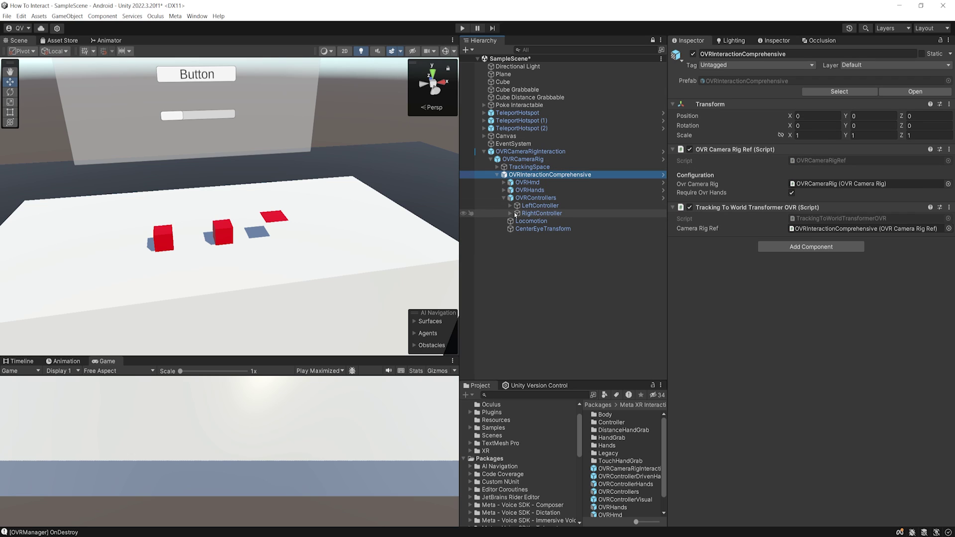
pyautogui.click(536, 206)
pyautogui.click(511, 214)
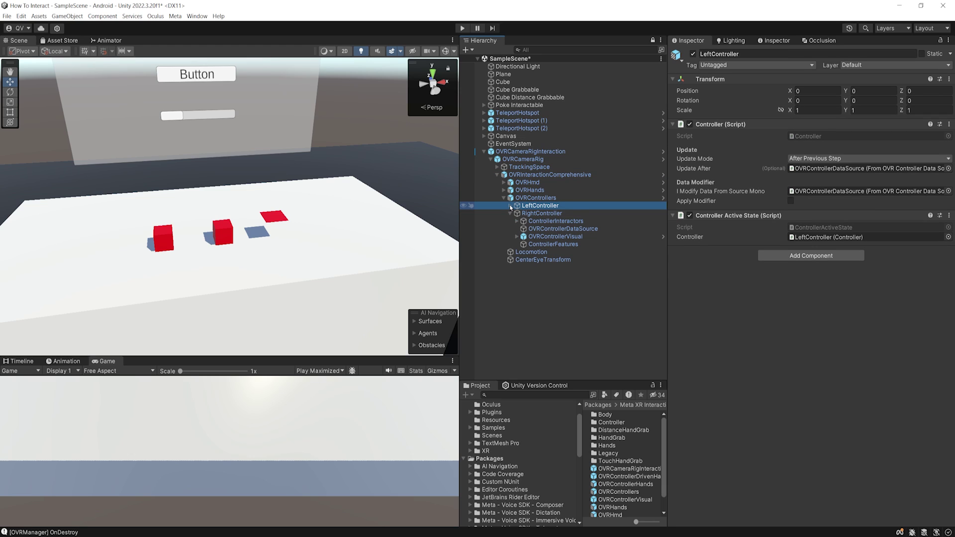
pyautogui.click(511, 205)
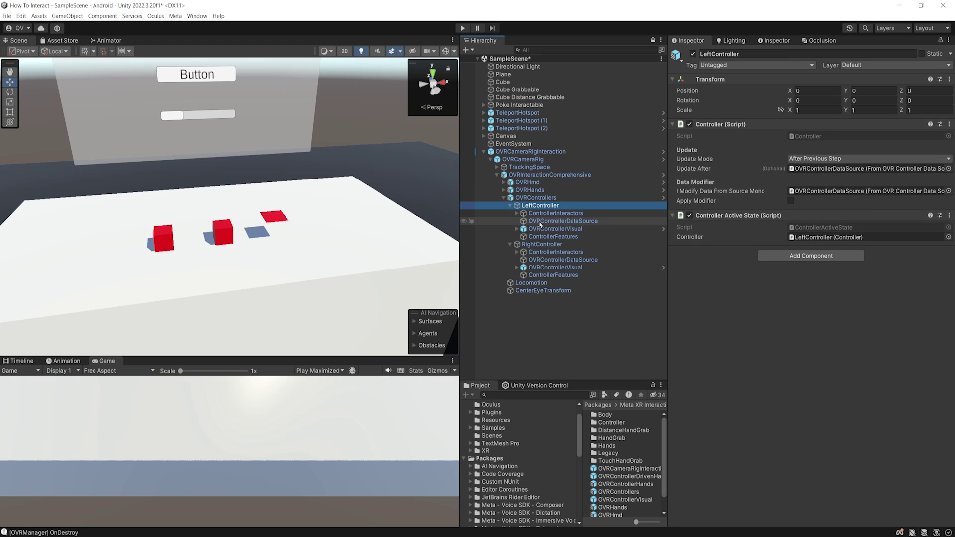
pyautogui.click(517, 229)
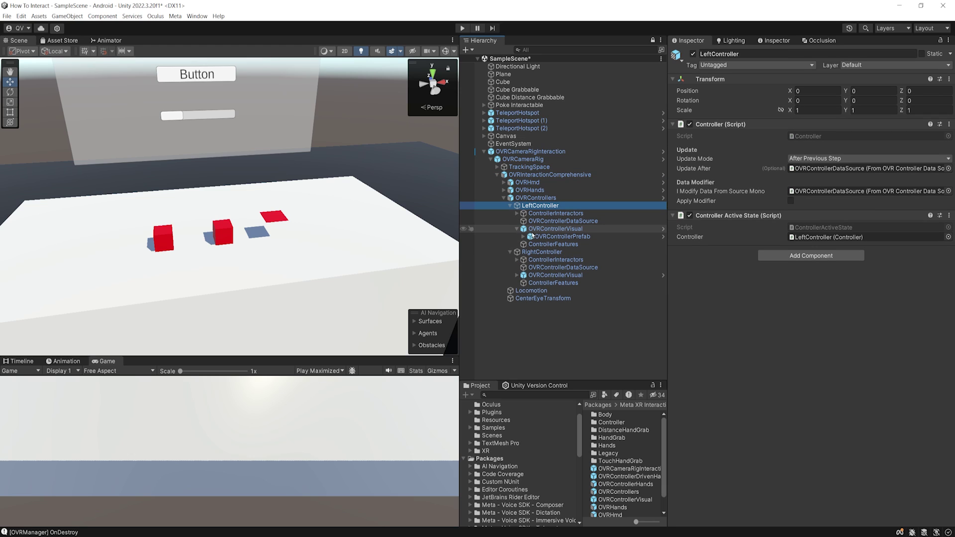
pyautogui.click(517, 275)
pyautogui.click(553, 230)
# - Set OVR Controller Helper Show State to Always on the left and right OVRControllerPrefab
pyautogui.click(554, 237)
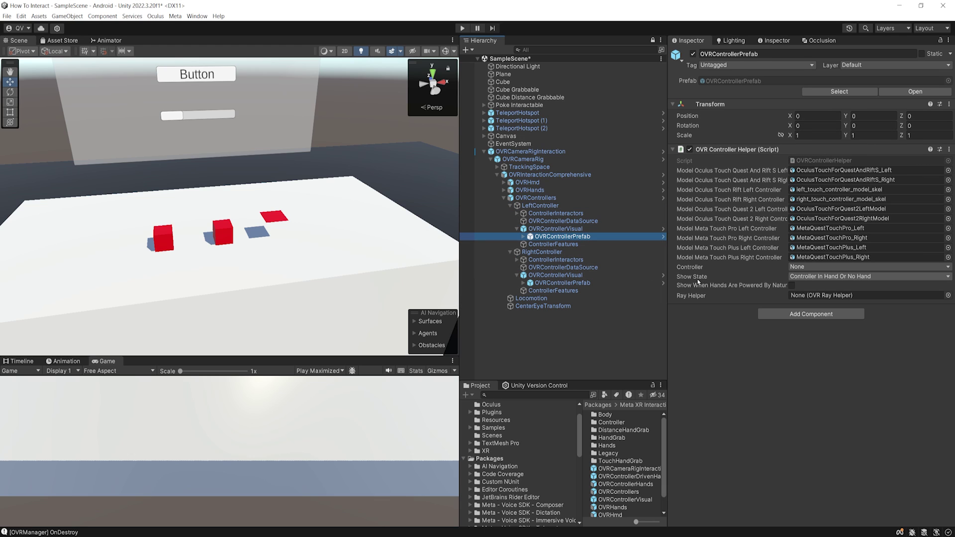
pyautogui.click(838, 277)
pyautogui.click(835, 288)
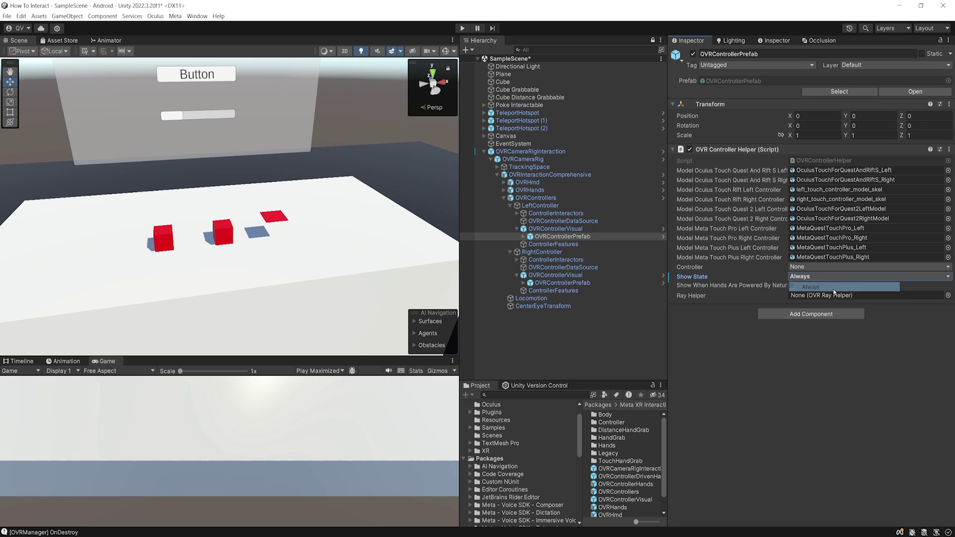
pyautogui.click(586, 282)
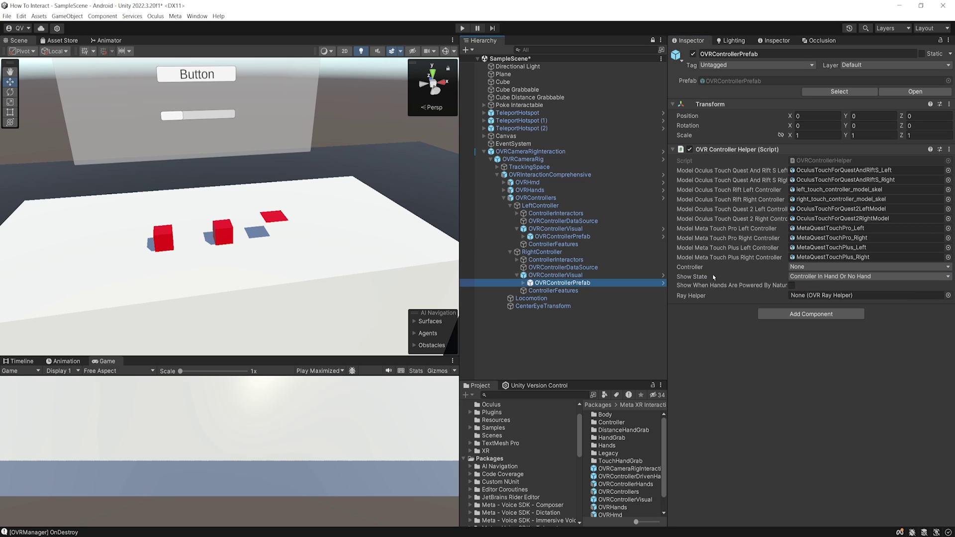
pyautogui.click(806, 277)
pyautogui.click(819, 288)
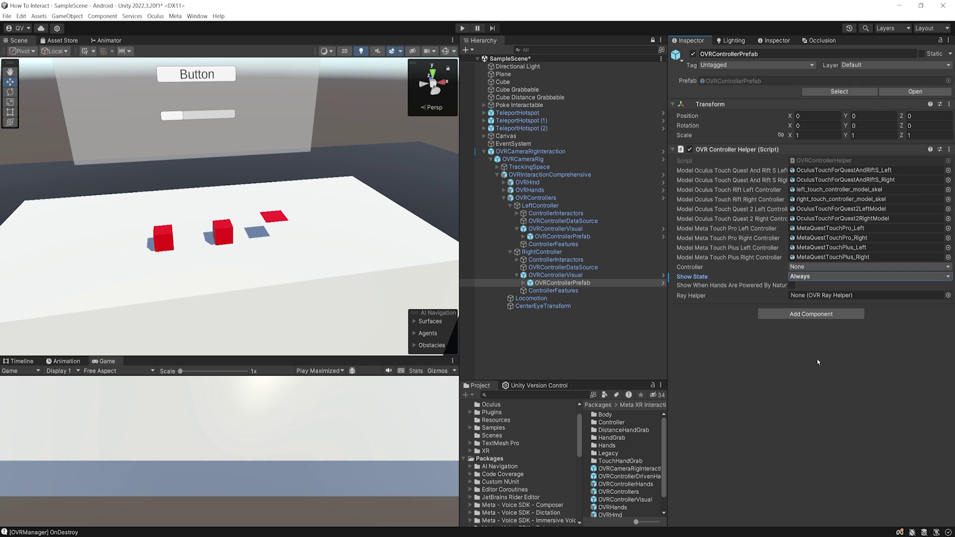
pyautogui.click(794, 351)
# - Play-test with controller models and tracked hands both grabbing the red cubes
pyautogui.click(462, 28)
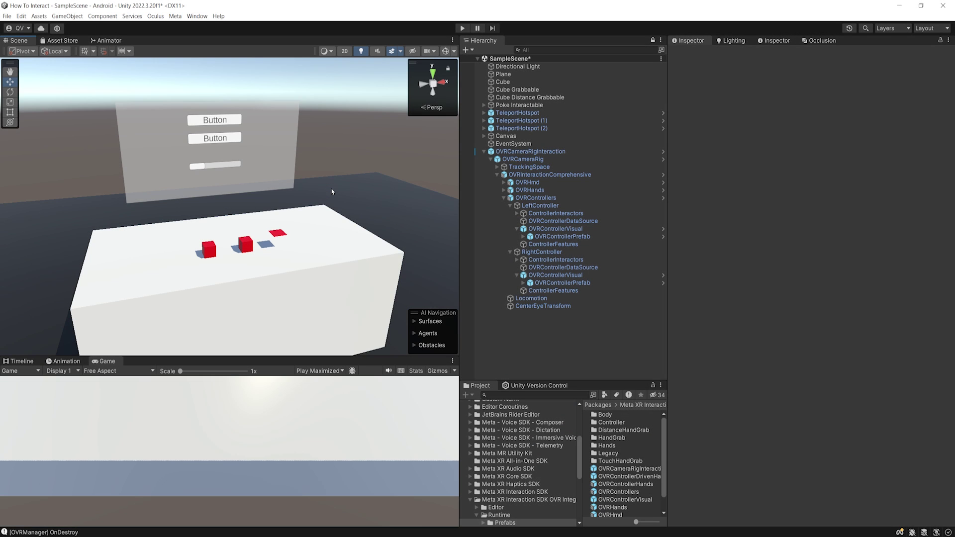
# - Open ConcurrentHandsControllersExamples from Samples > Meta XR Interaction SDK OVR Samples > 62.0.0 > Example Scenes
pyautogui.click(483, 152)
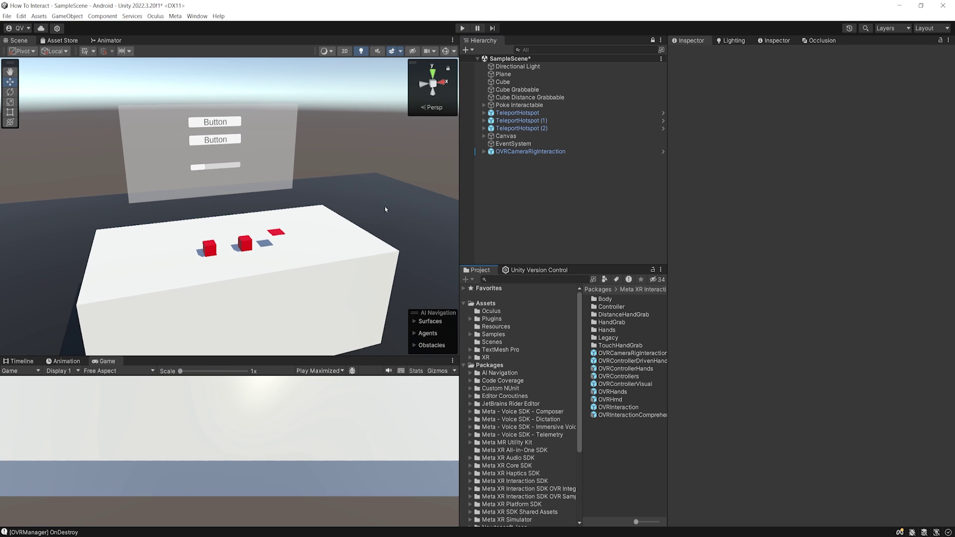
pyautogui.click(492, 335)
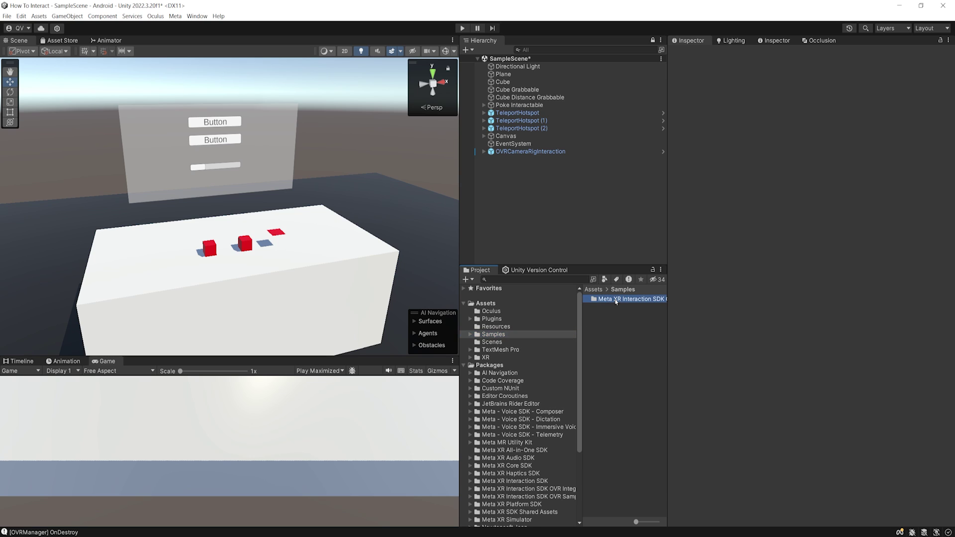
pyautogui.doubleClick(615, 299)
pyautogui.moveTo(669, 307); pyautogui.dragTo(745, 308)
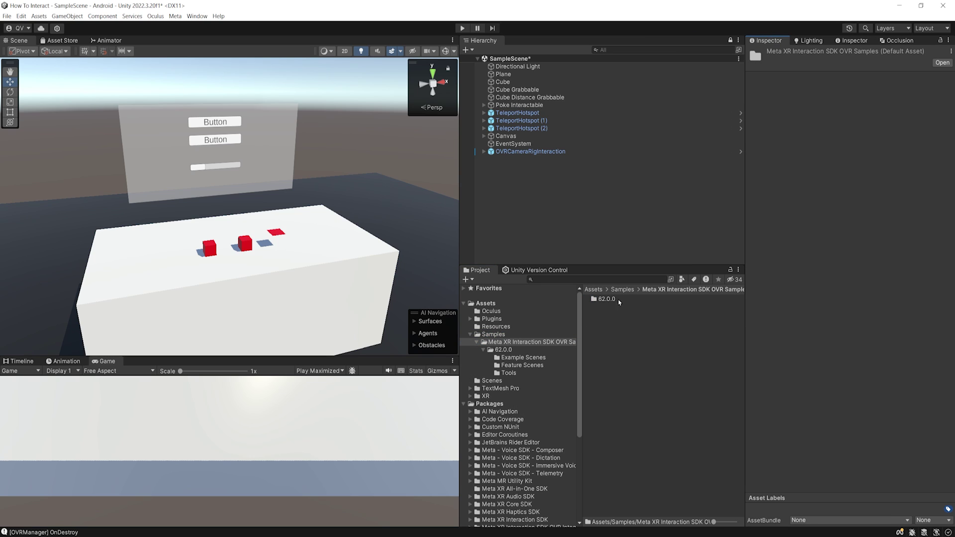
pyautogui.doubleClick(606, 299)
pyautogui.doubleClick(606, 300)
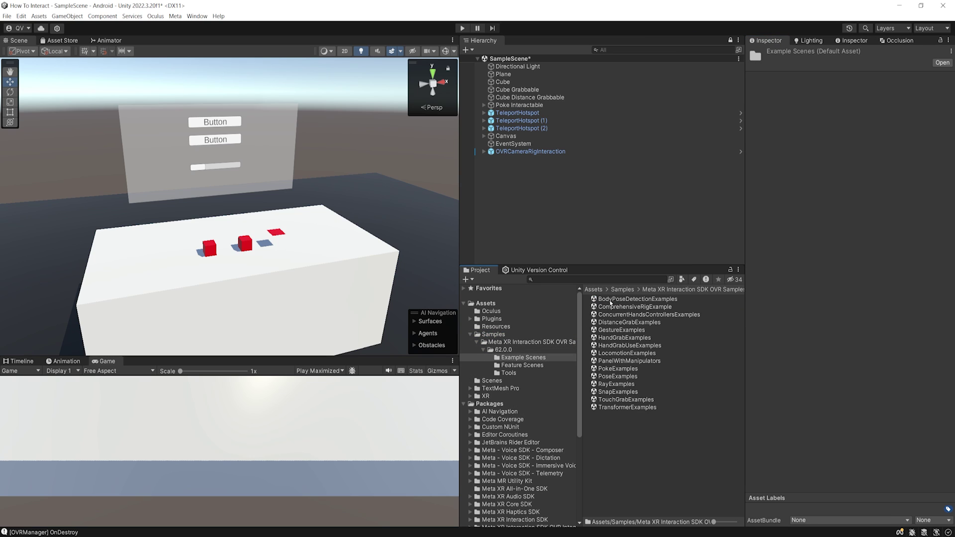
pyautogui.click(625, 306)
pyautogui.click(692, 455)
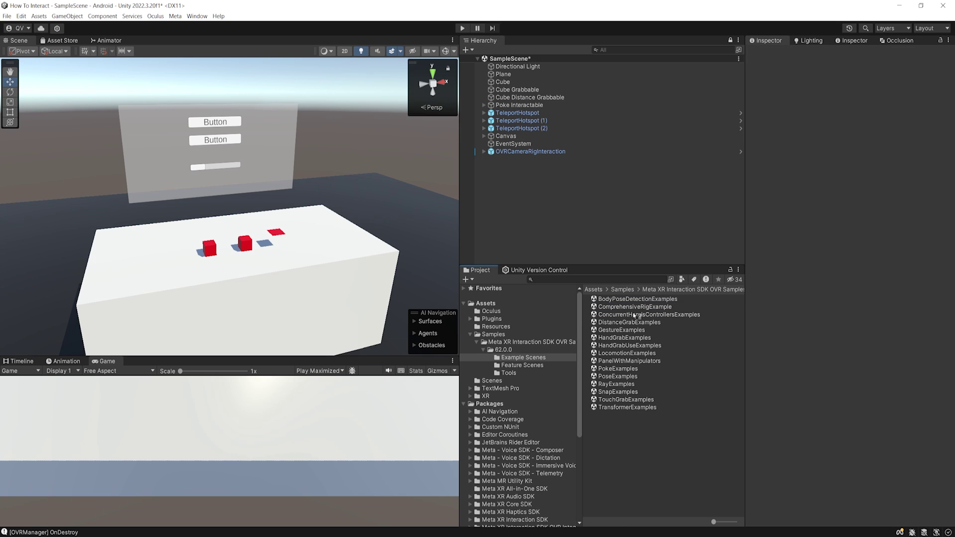
pyautogui.doubleClick(616, 317)
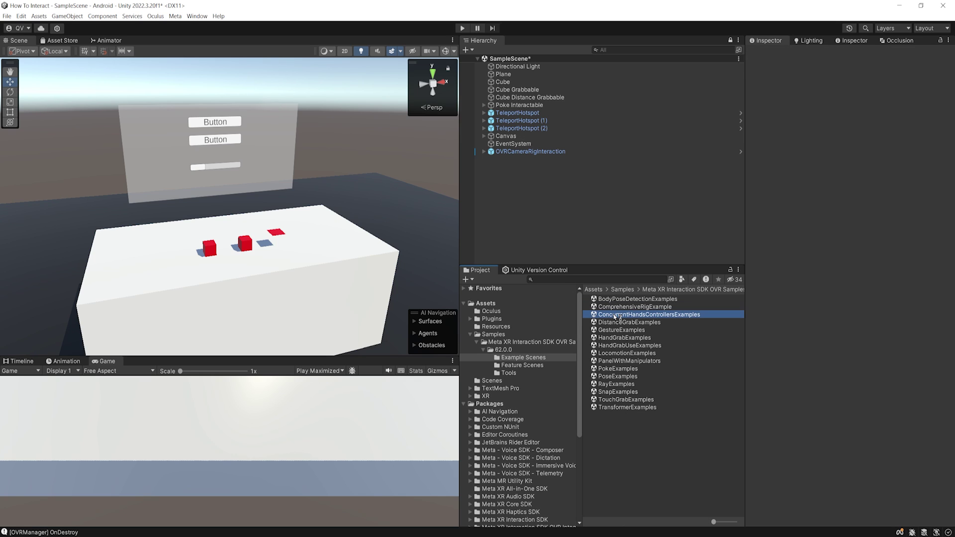
pyautogui.click(479, 294)
pyautogui.keyDown('alt'); pyautogui.moveTo(294, 257); pyautogui.dragTo(209, 199); pyautogui.keyUp('alt')
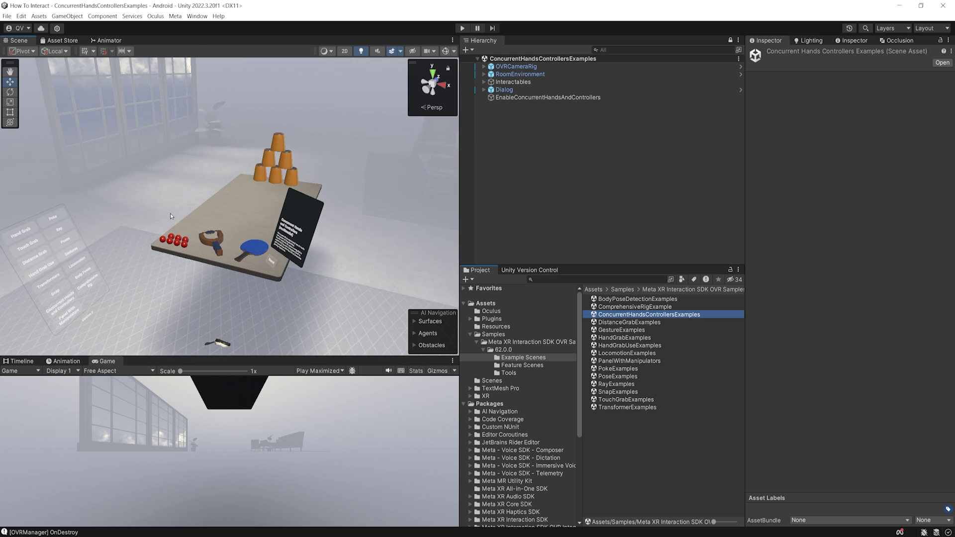
pyautogui.moveTo(171, 216); pyautogui.dragTo(247, 240, button='right')
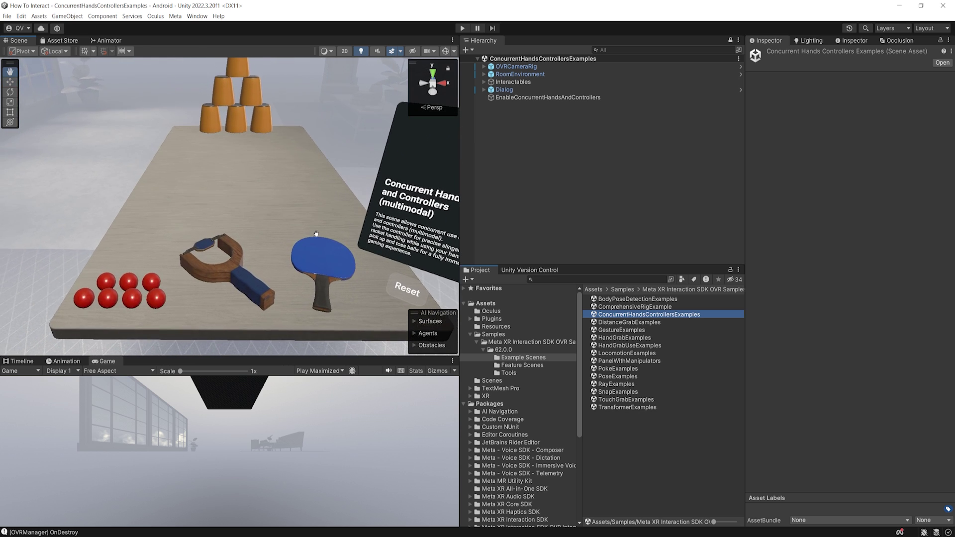
pyautogui.moveTo(187, 240); pyautogui.dragTo(209, 242, button='middle')
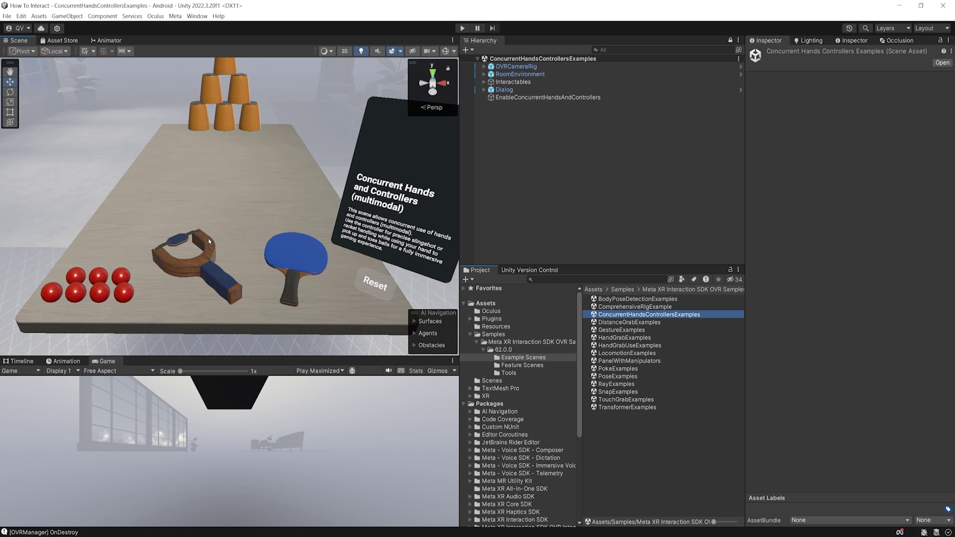
pyautogui.moveTo(209, 241); pyautogui.dragTo(227, 228, button='right')
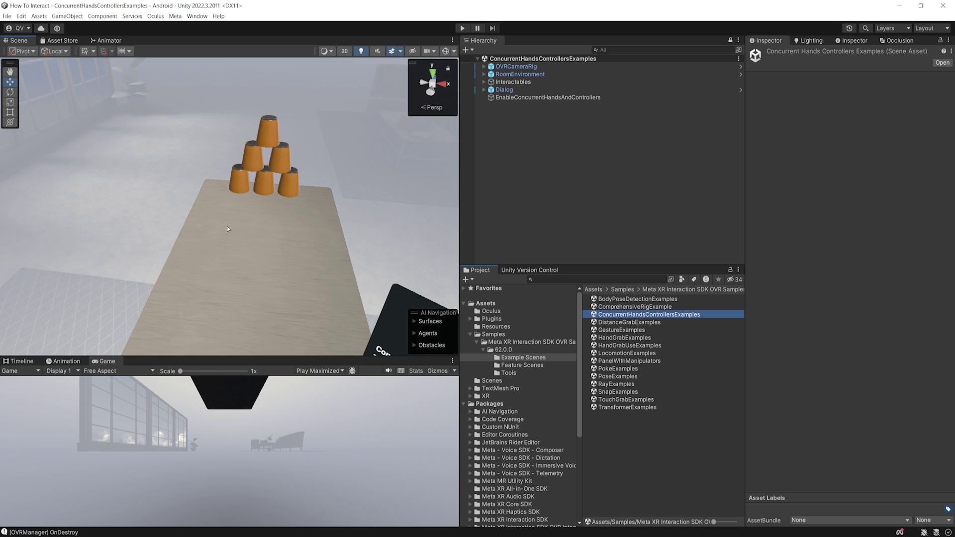